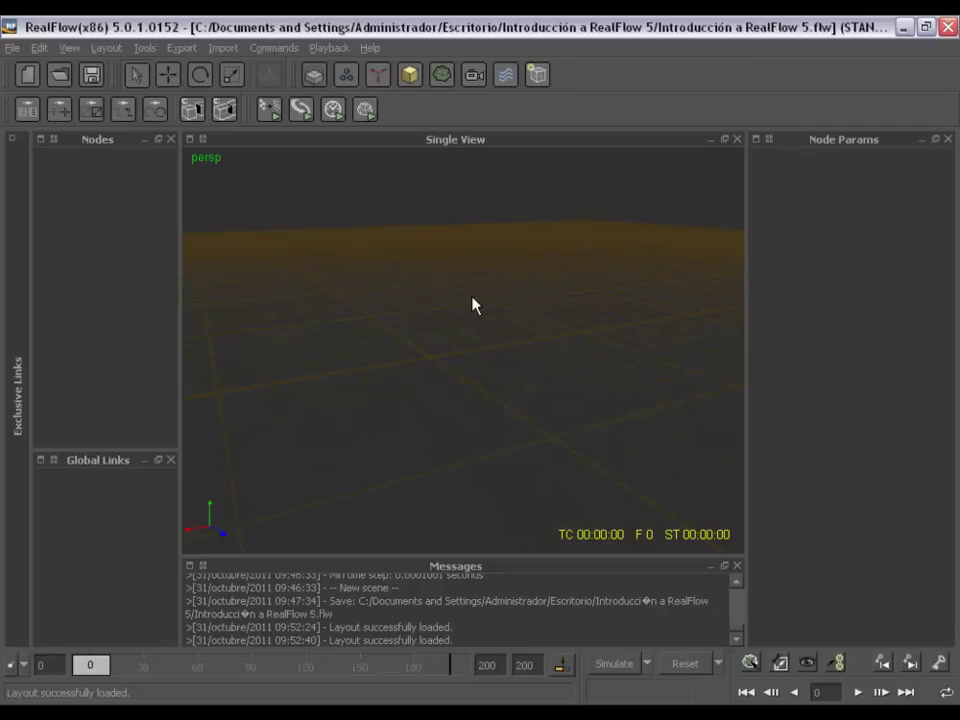
Orbit the perspective view, then lower the Messages panel divider so the 3D view is taller.
mouse_move(474, 305)
alt+mouse_down()
mouse_move(463, 300)
mouse_move(508, 296)
mouse_move(448, 332)
mouse_move(527, 310)
mouse_move(621, 384)
mouse_move(394, 334)
mouse_move(553, 371)
mouse_move(531, 257)
mouse_move(568, 285)
mouse_move(527, 334)
mouse_move(523, 364)
mouse_move(545, 353)
mouse_move(521, 279)
mouse_move(686, 351)
mouse_move(391, 318)
mouse_move(533, 279)
mouse_move(495, 264)
mouse_move(497, 282)
mouse_move(690, 317)
mouse_move(566, 266)
mouse_move(561, 330)
mouse_move(469, 272)
mouse_move(561, 279)
mouse_move(491, 286)
mouse_move(506, 296)
mouse_move(497, 366)
mouse_move(564, 343)
mouse_move(514, 339)
mouse_move(540, 306)
mouse_move(508, 364)
mouse_move(533, 342)
mouse_move(529, 328)
alt+mouse_up()
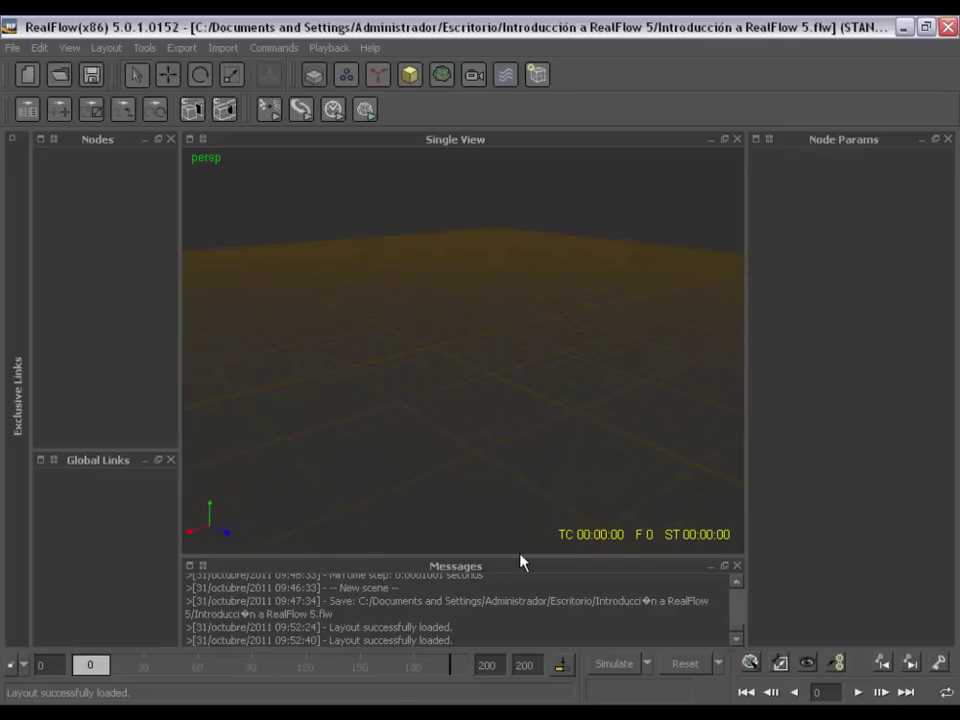
drag(520, 563, 519, 584)
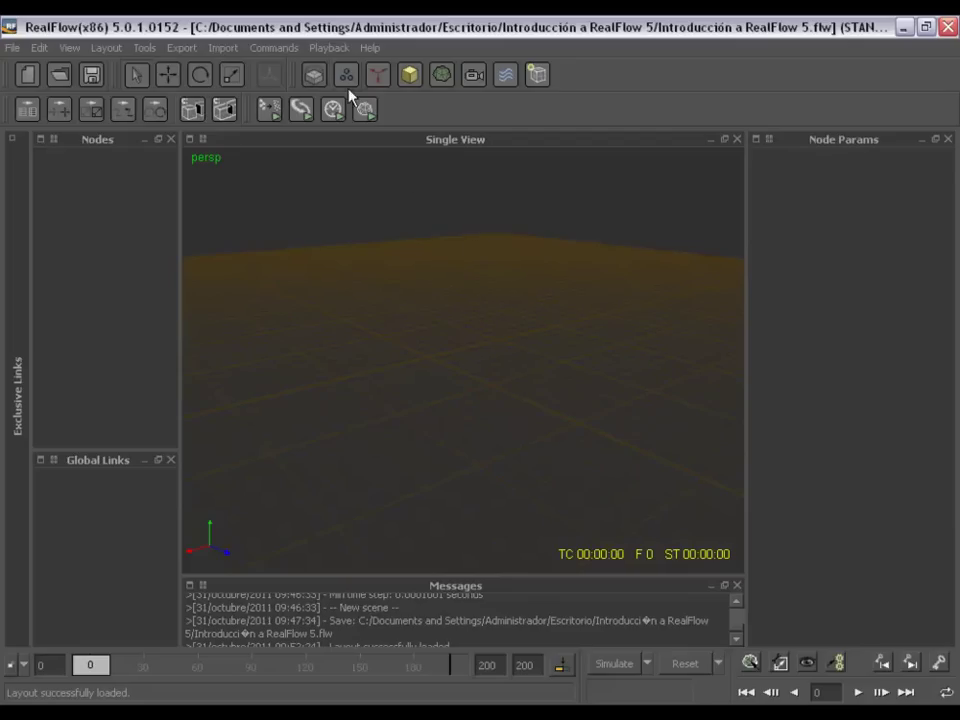
click(318, 76)
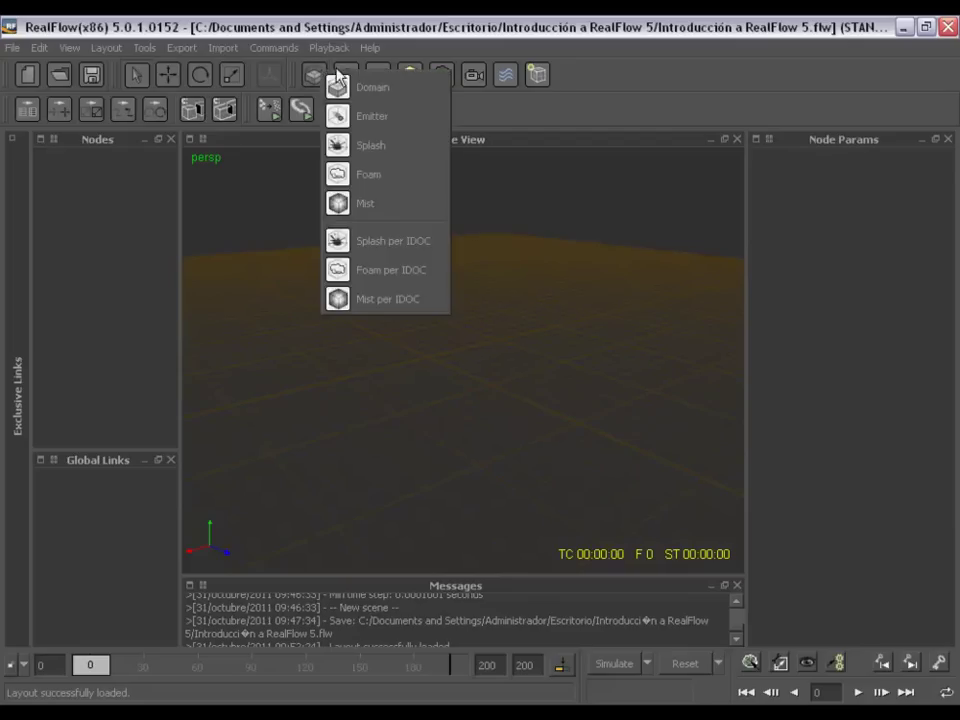
click(344, 76)
click(344, 76)
click(316, 22)
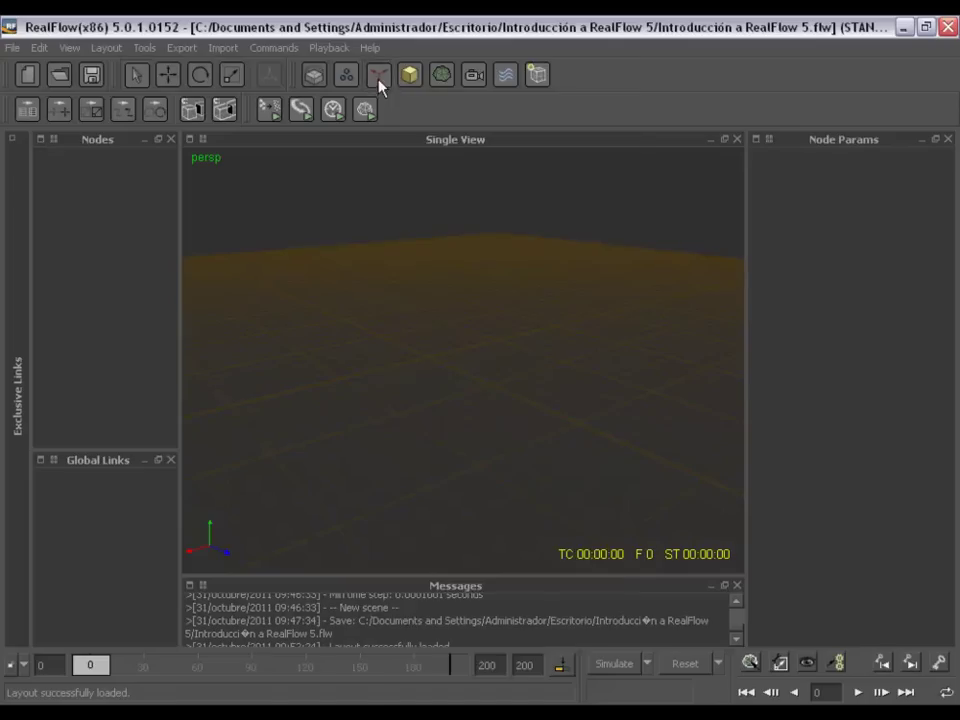
click(378, 74)
click(375, 27)
click(411, 75)
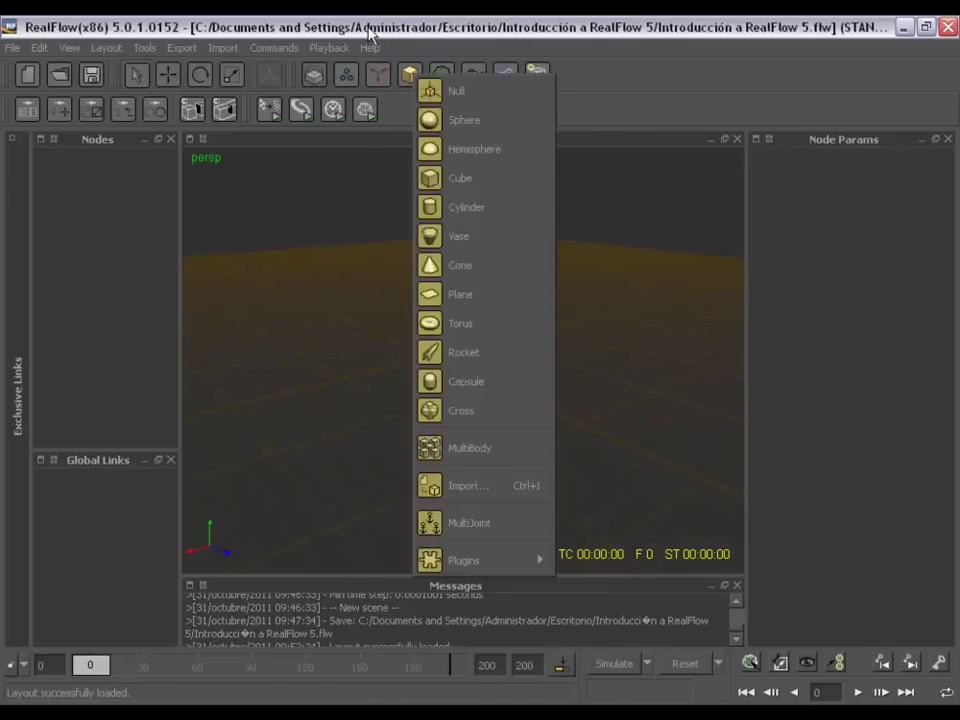
click(277, 22)
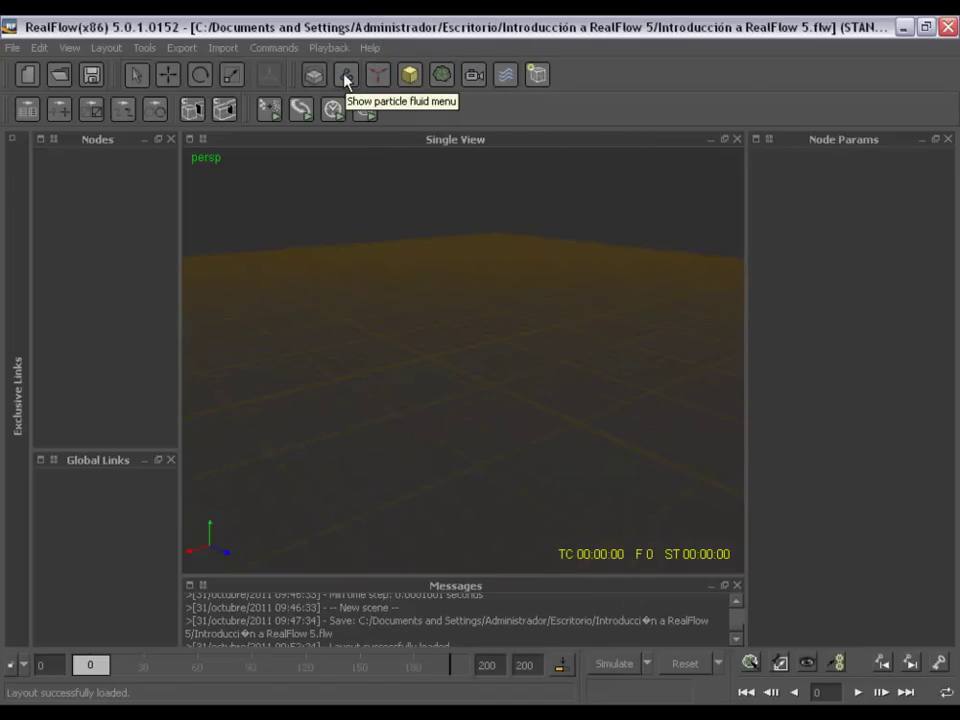
click(345, 77)
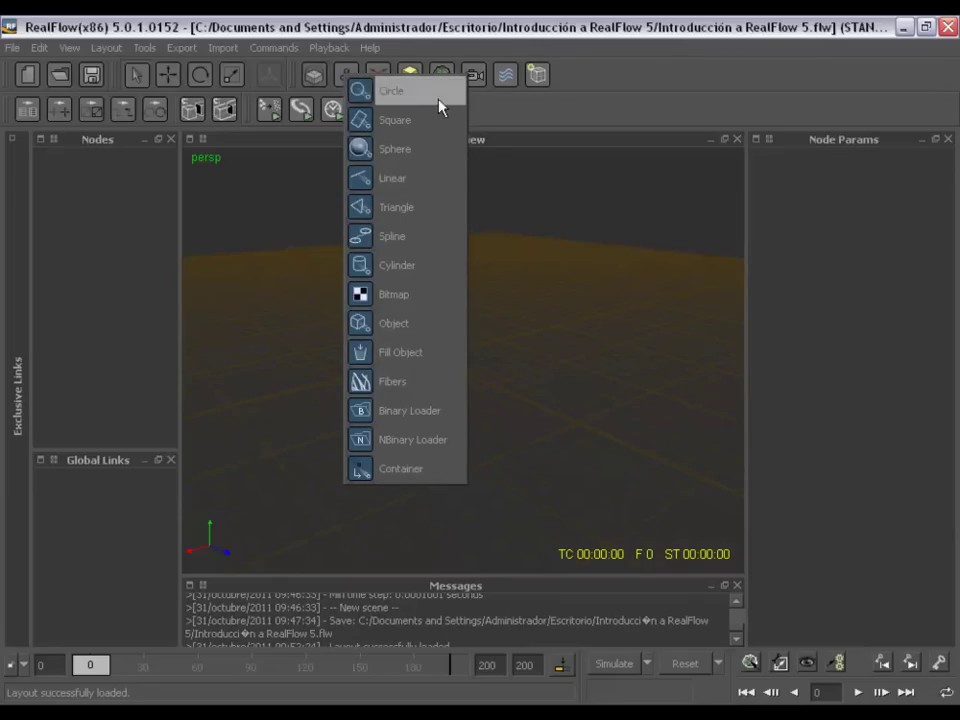
click(377, 76)
click(345, 76)
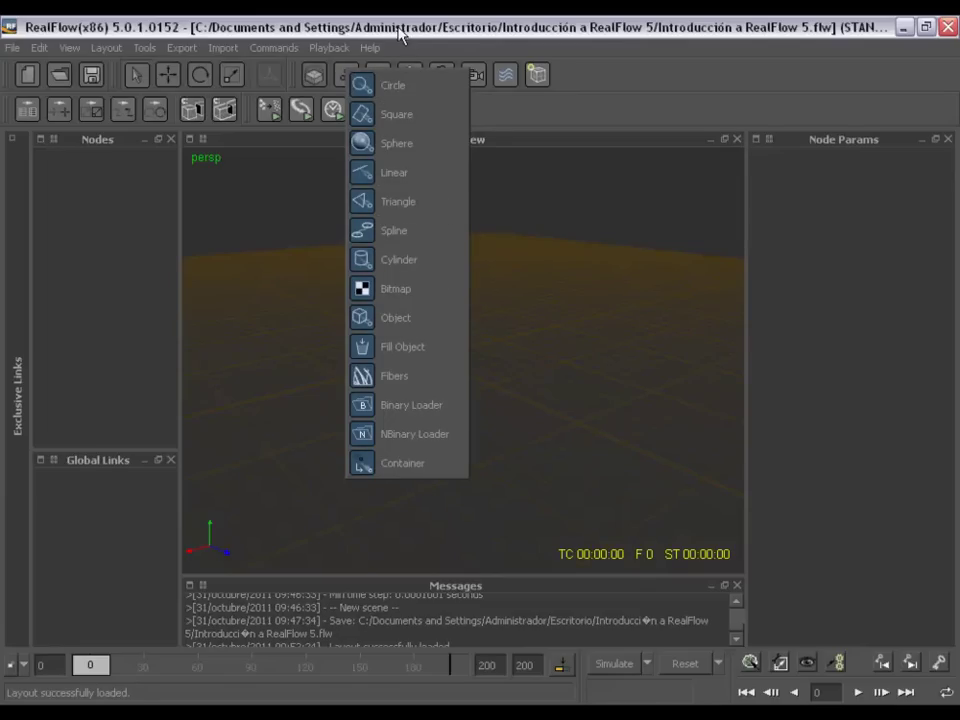
click(399, 34)
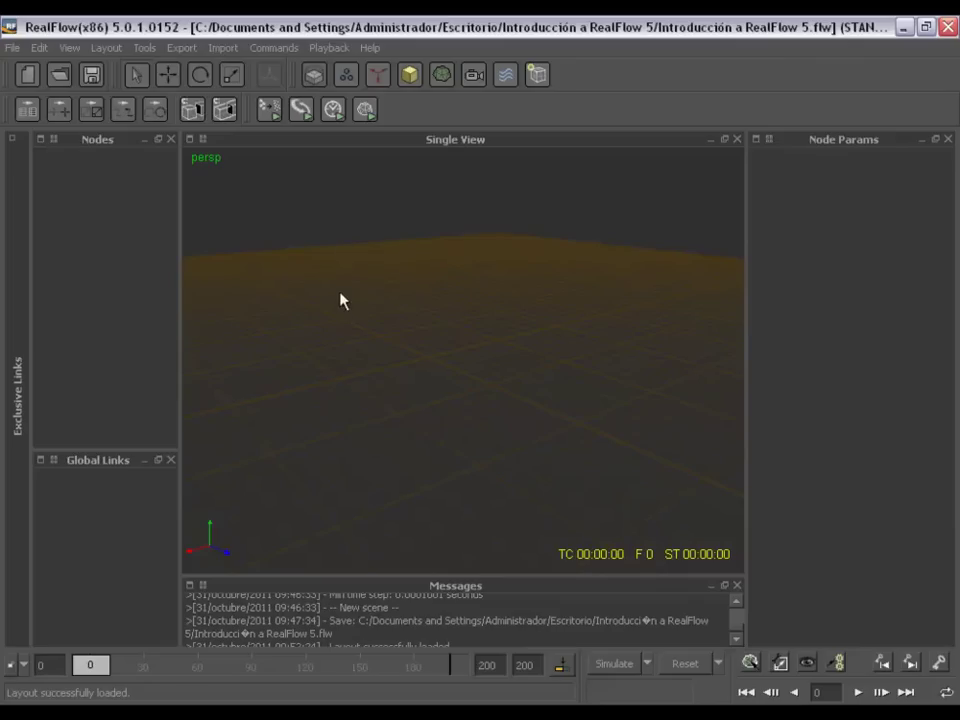
Preview the viewport's add-node options without choosing, then show the Emitters toolbar's emitter types.
right_click(349, 245)
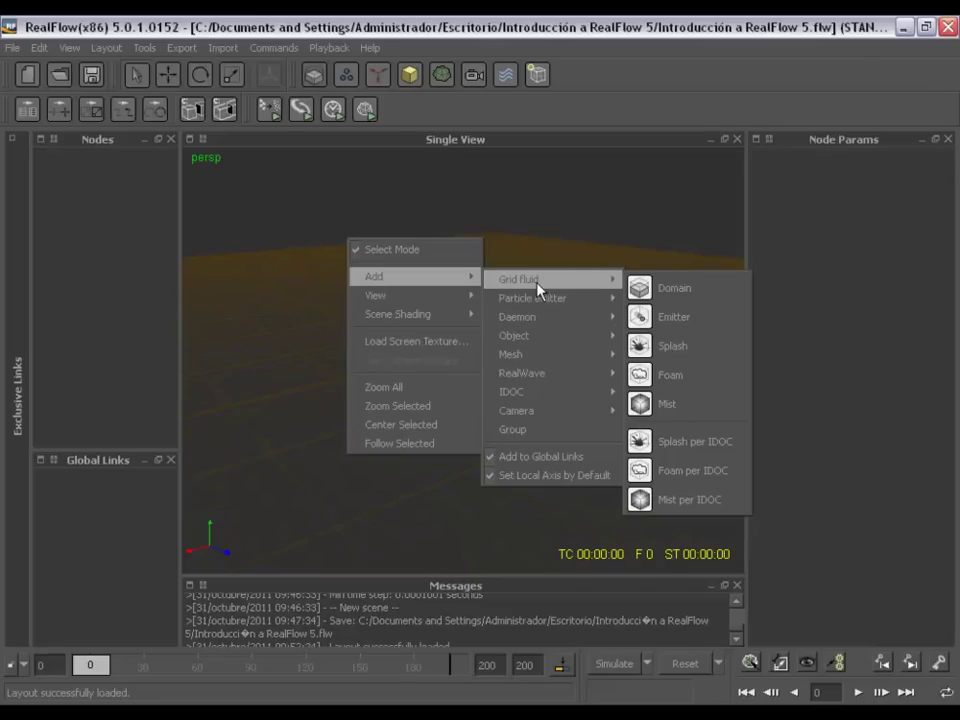
mouse_move(532, 298)
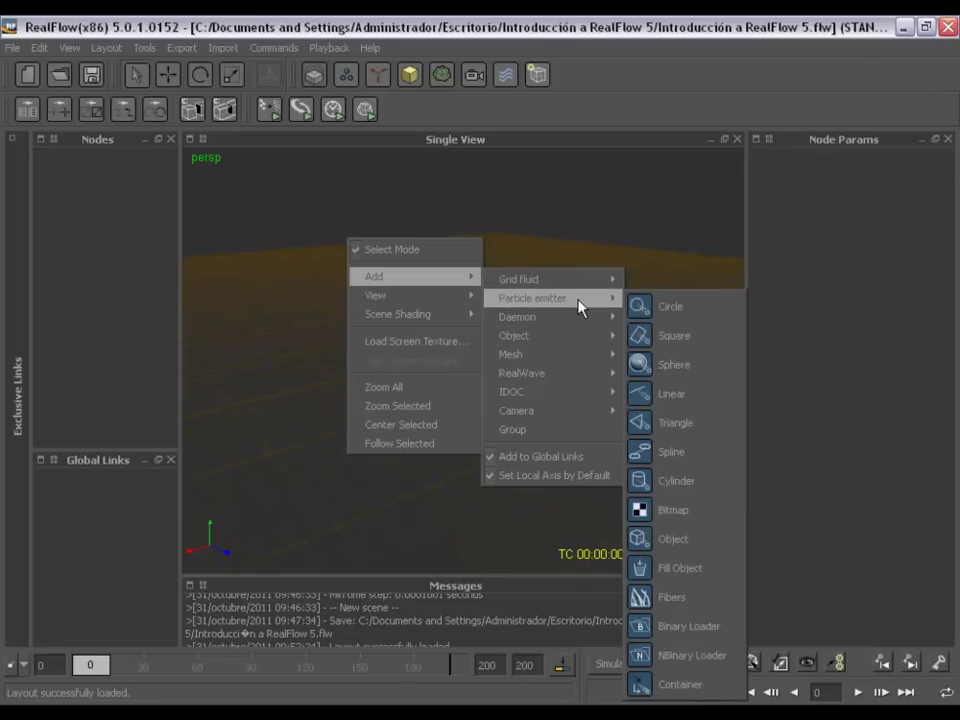
click(514, 214)
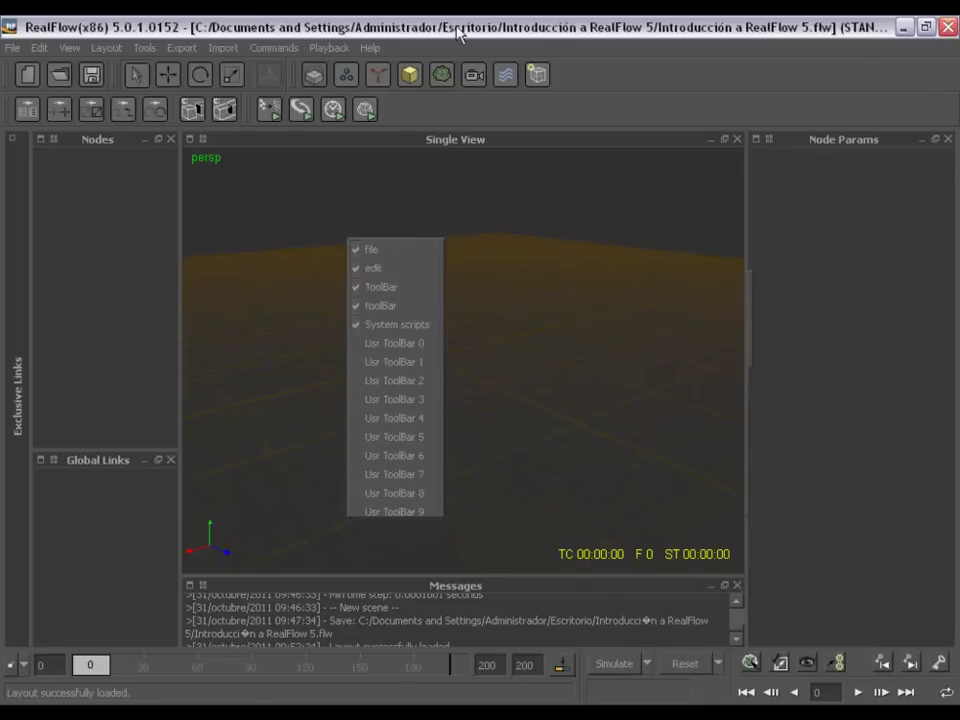
click(347, 72)
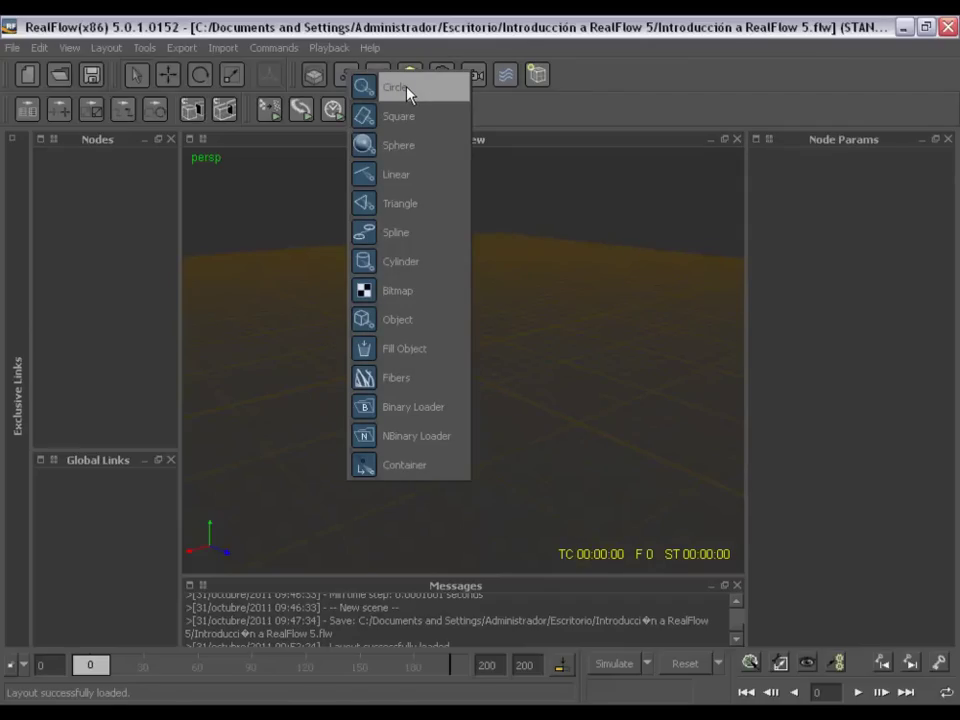
Add a Circle emitter (Circle01), then zoom in and orbit to a low angle to frame it.
click(400, 88)
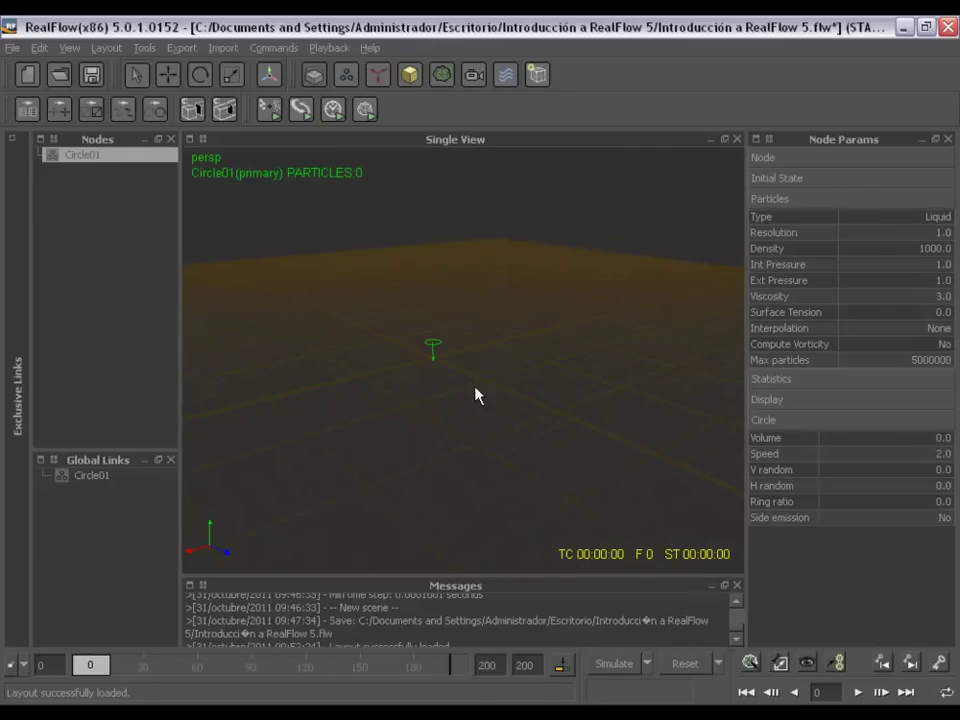
scroll(476, 394, up, 2)
scroll(476, 396, up, 3)
mouse_move(476, 394)
alt+mouse_down()
mouse_move(534, 377)
mouse_move(557, 349)
mouse_move(529, 362)
mouse_move(557, 395)
mouse_move(574, 339)
mouse_move(542, 411)
alt+mouse_up()
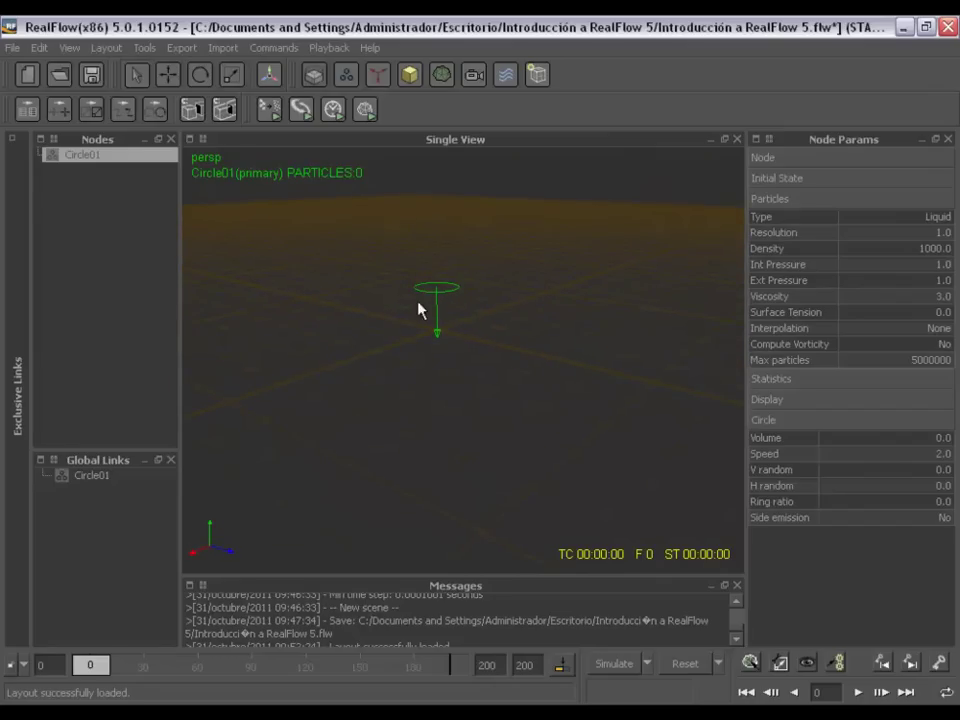
mouse_move(439, 296)
alt+mouse_down()
mouse_move(563, 316)
mouse_move(489, 313)
mouse_move(510, 321)
mouse_move(510, 281)
mouse_move(511, 300)
alt+mouse_up()
mouse_move(452, 306)
alt+mouse_down()
mouse_move(510, 309)
mouse_move(529, 339)
mouse_move(494, 341)
mouse_move(536, 324)
mouse_move(519, 323)
mouse_move(540, 360)
mouse_move(514, 302)
mouse_move(502, 320)
mouse_move(521, 321)
mouse_move(486, 313)
mouse_move(503, 303)
alt+mouse_up()
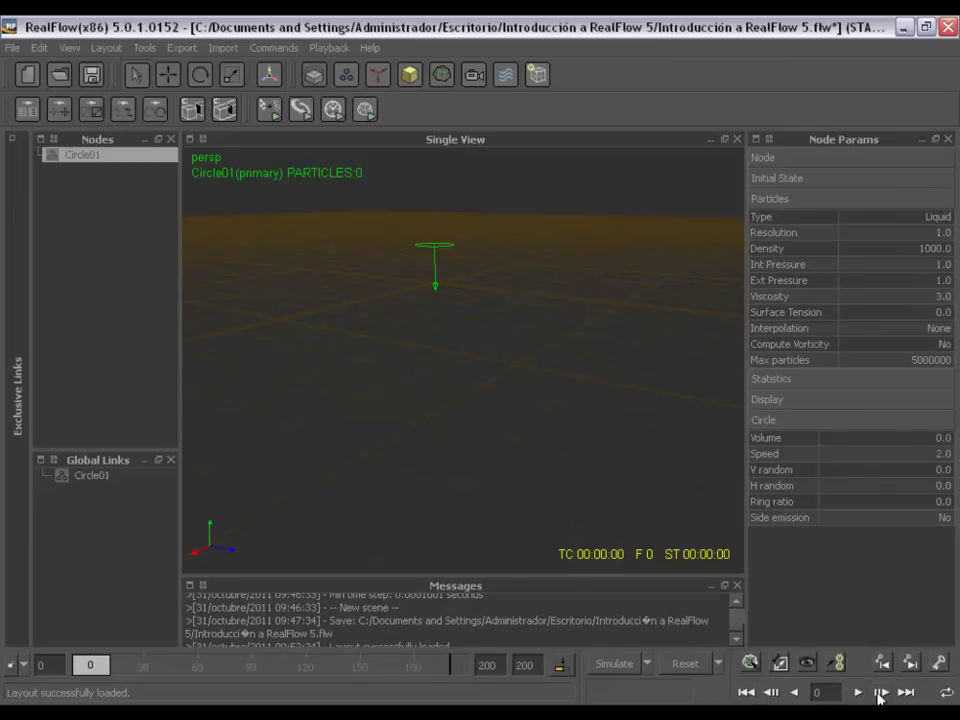
click(901, 693)
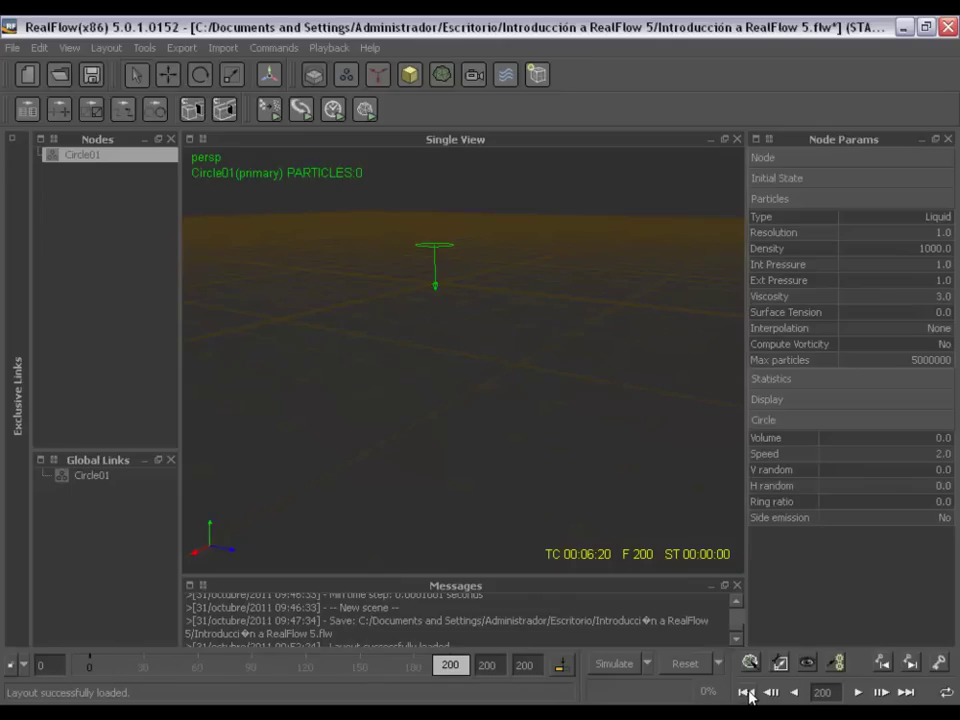
click(747, 693)
click(882, 693)
click(882, 693)
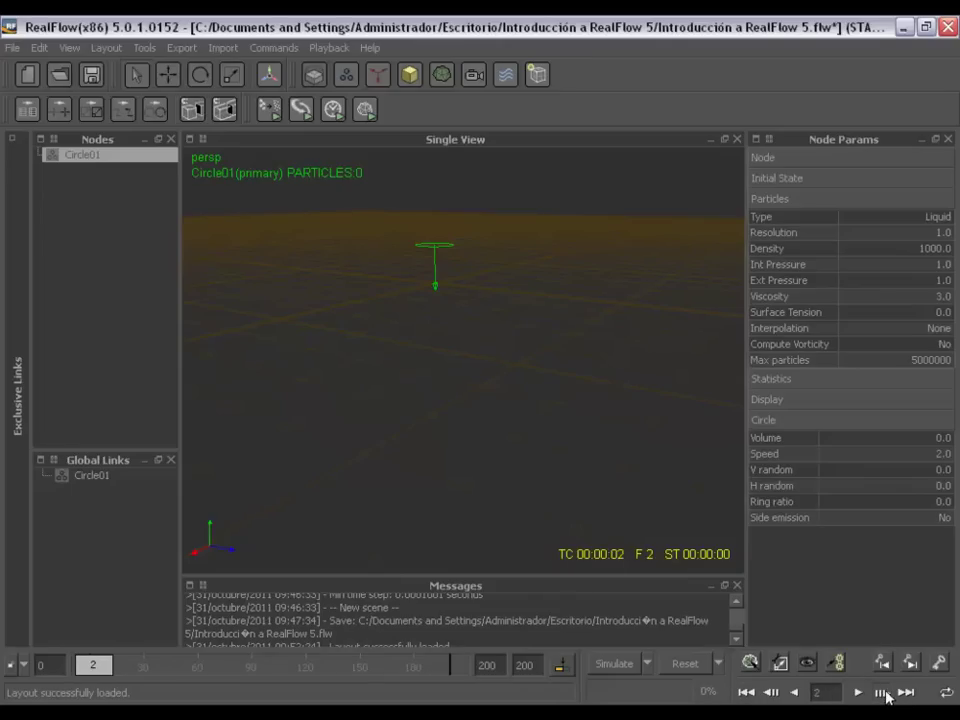
triple_click(881, 693)
double_click(881, 693)
double_click(881, 693)
double_click(881, 693)
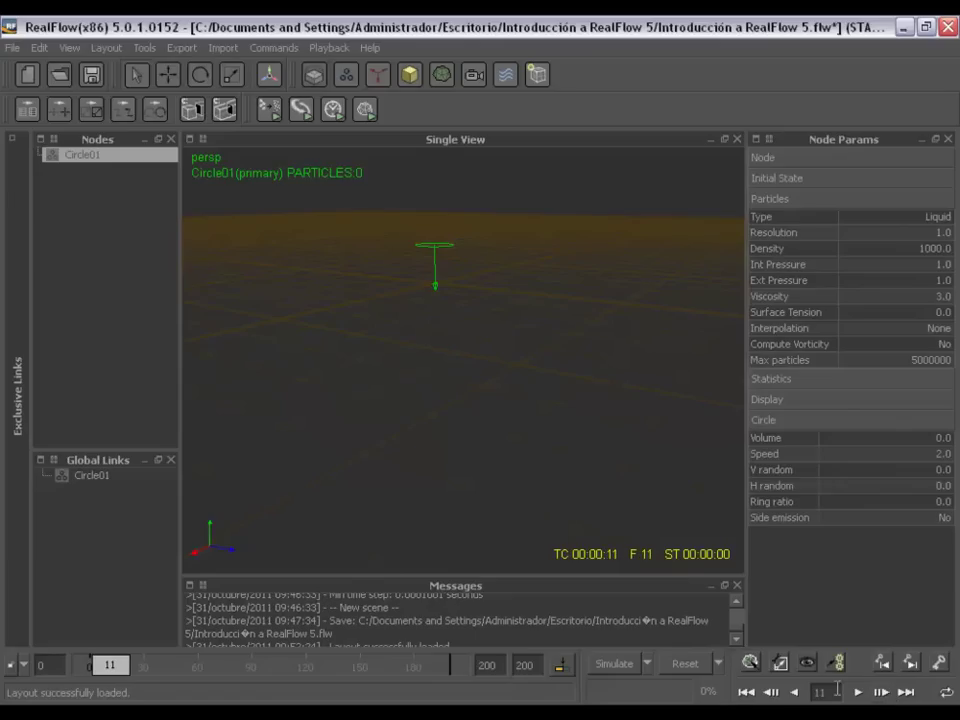
click(772, 692)
click(772, 692)
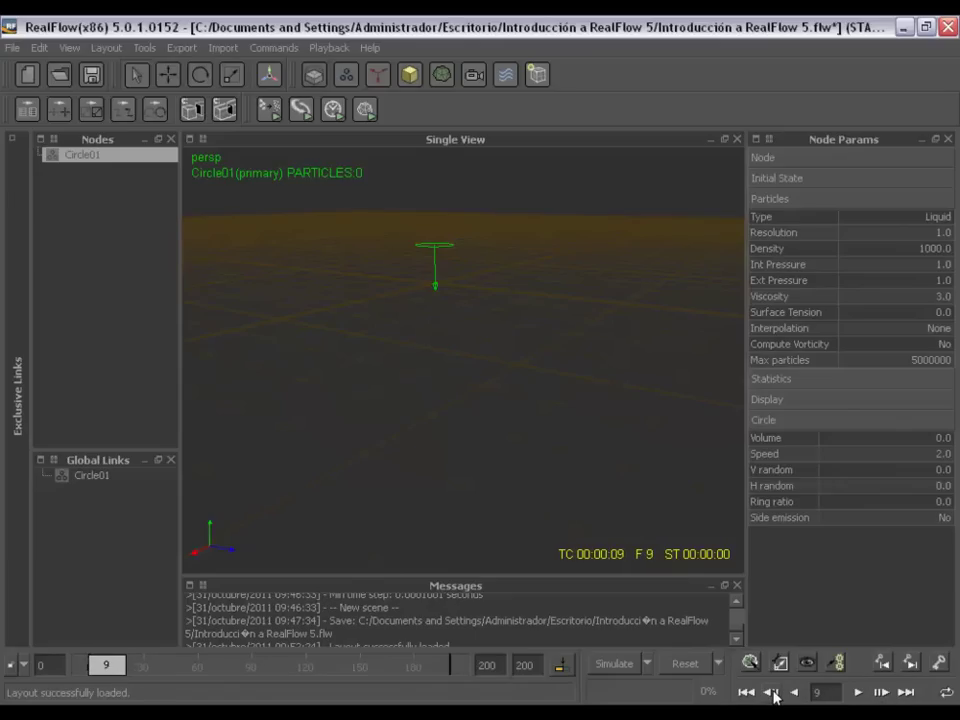
click(881, 692)
double_click(881, 692)
double_click(881, 692)
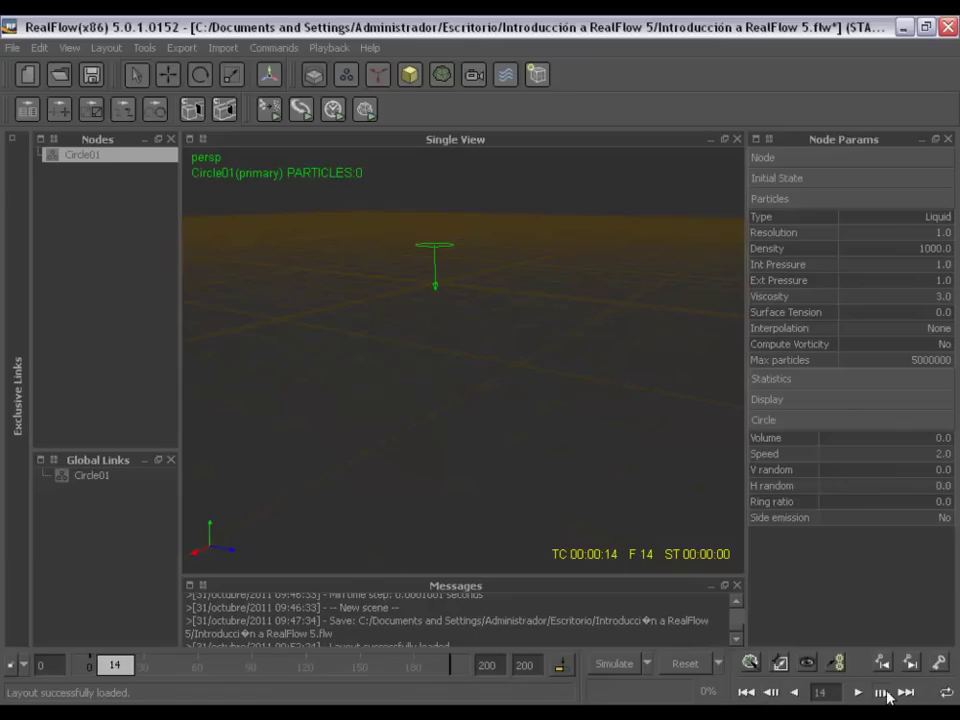
double_click(881, 692)
click(905, 692)
click(750, 692)
click(881, 692)
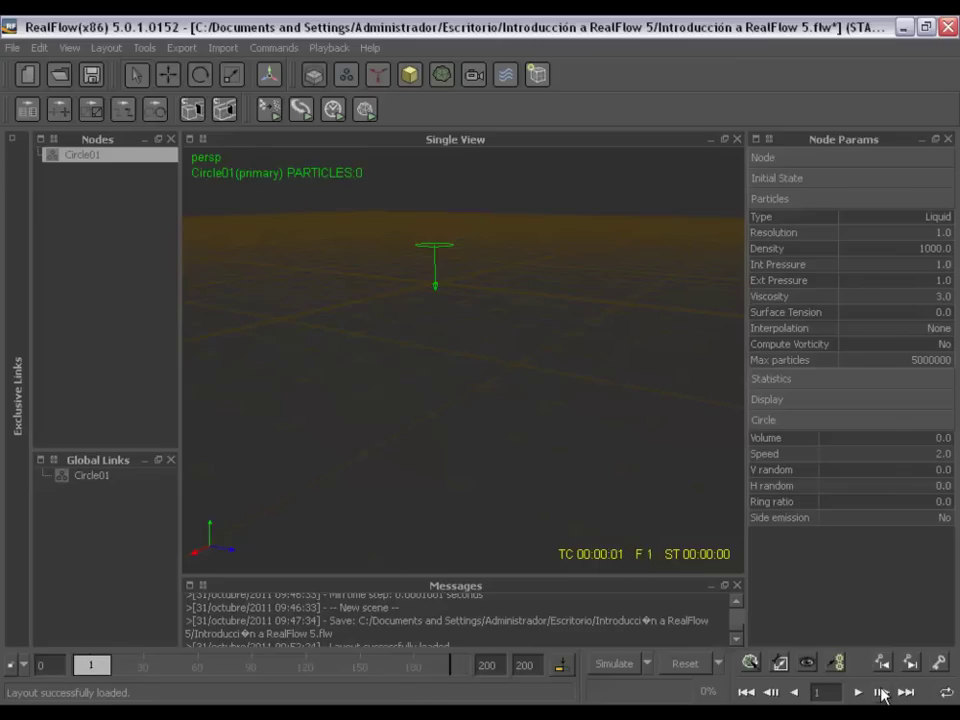
double_click(881, 692)
double_click(881, 692)
triple_click(881, 692)
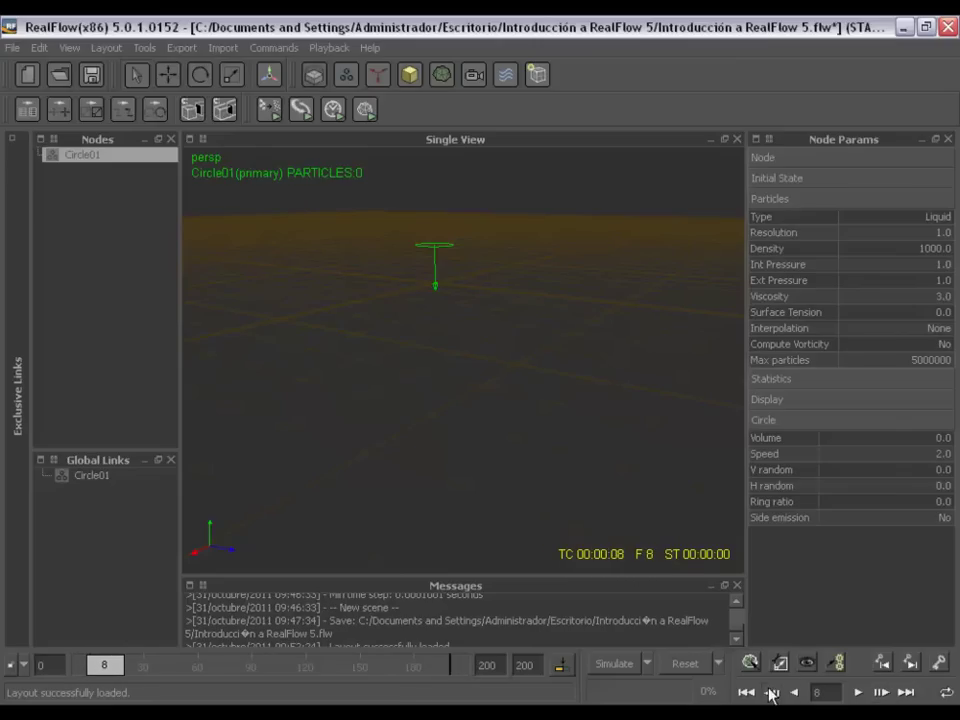
double_click(770, 692)
click(770, 692)
click(795, 692)
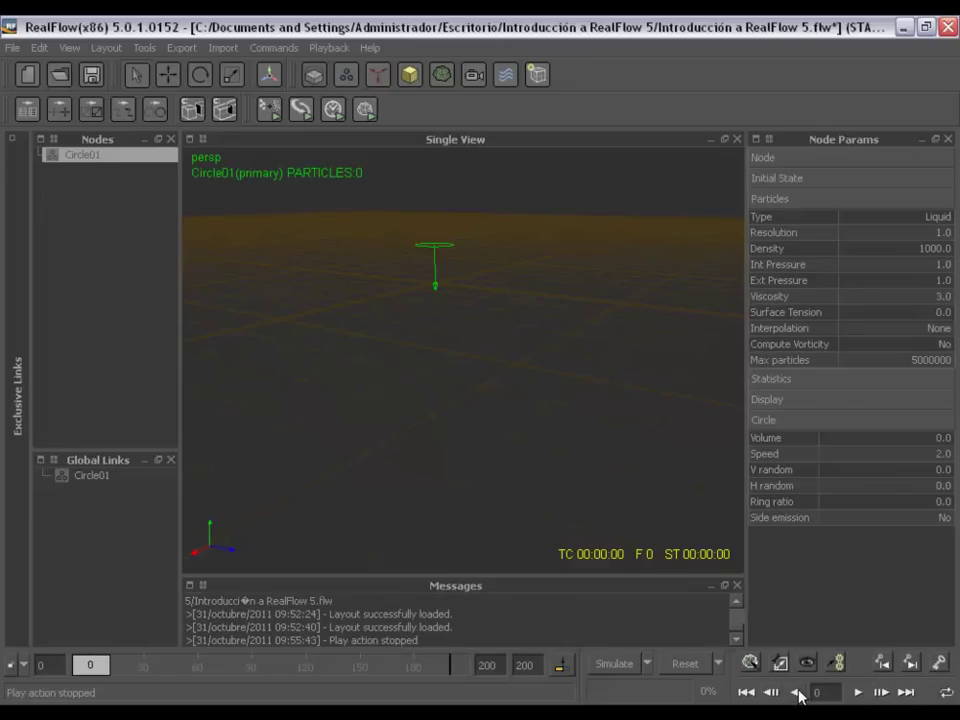
click(860, 694)
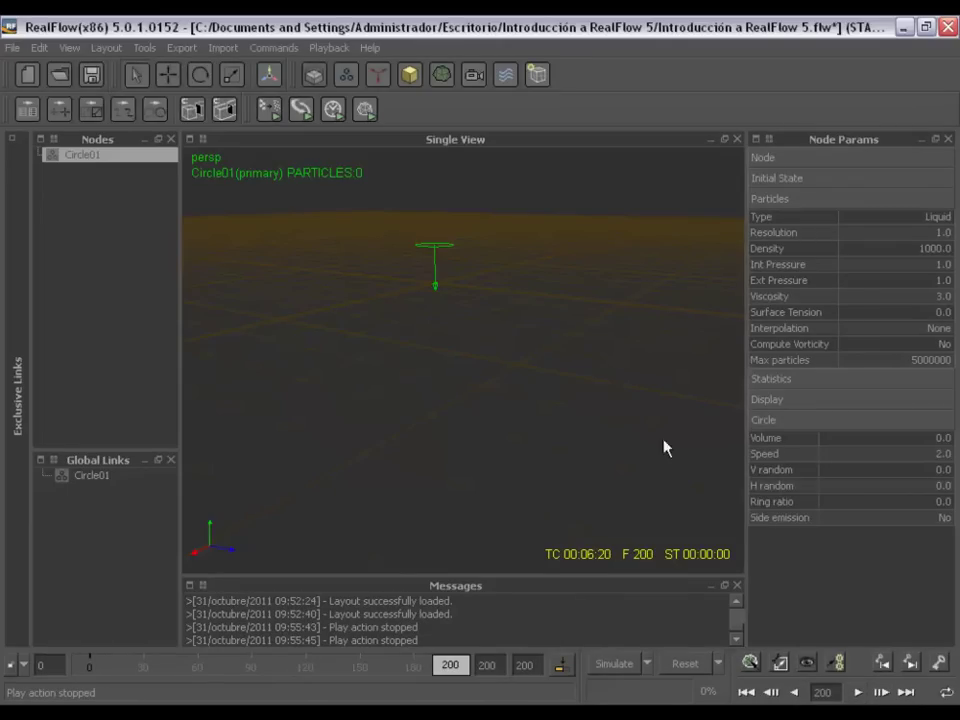
click(746, 692)
click(860, 694)
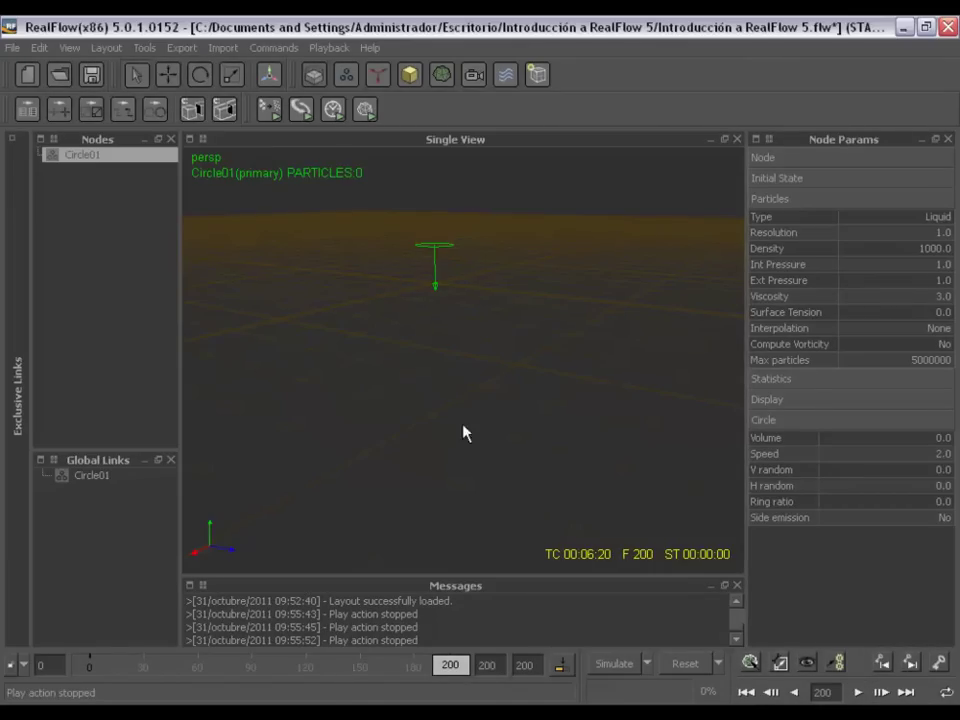
click(747, 693)
click(858, 694)
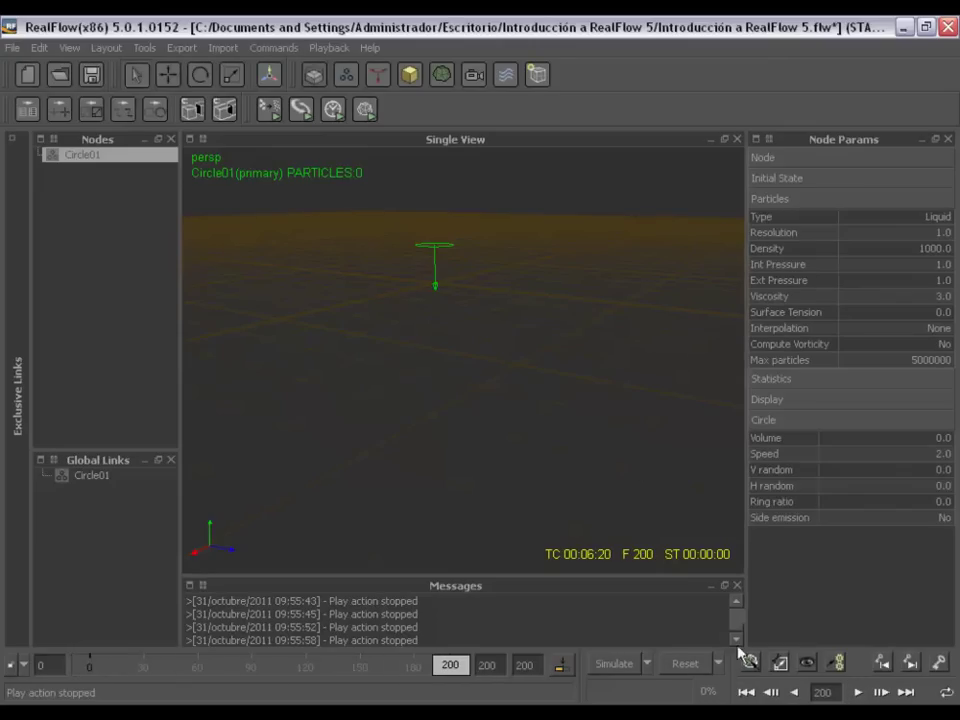
click(747, 693)
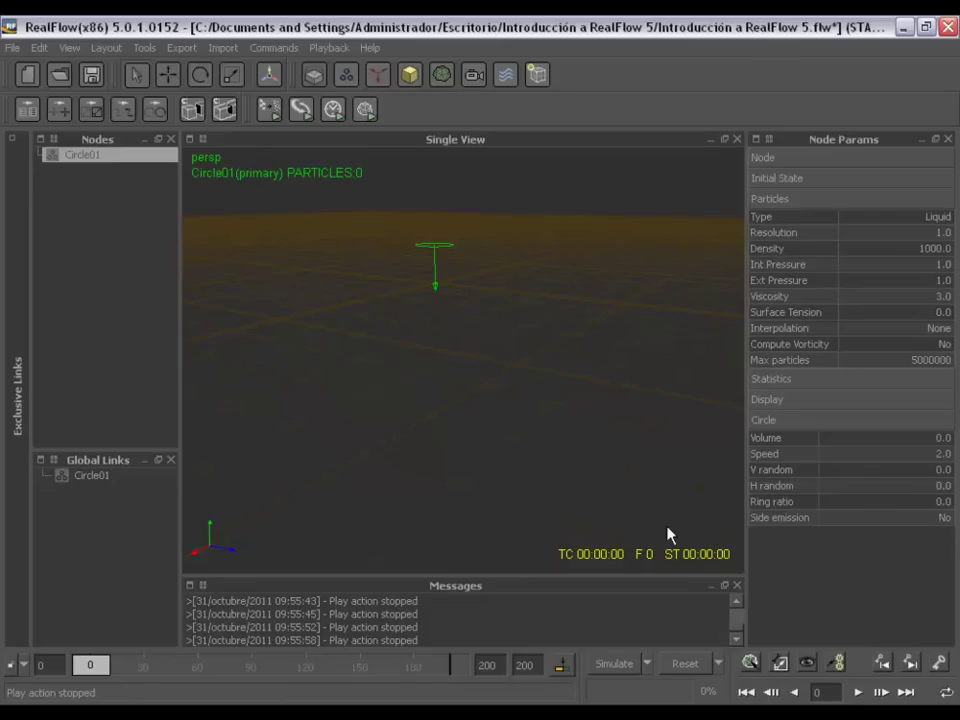
Play the timeline through, rewind to frame 0, and show the emitter type list again.
click(858, 692)
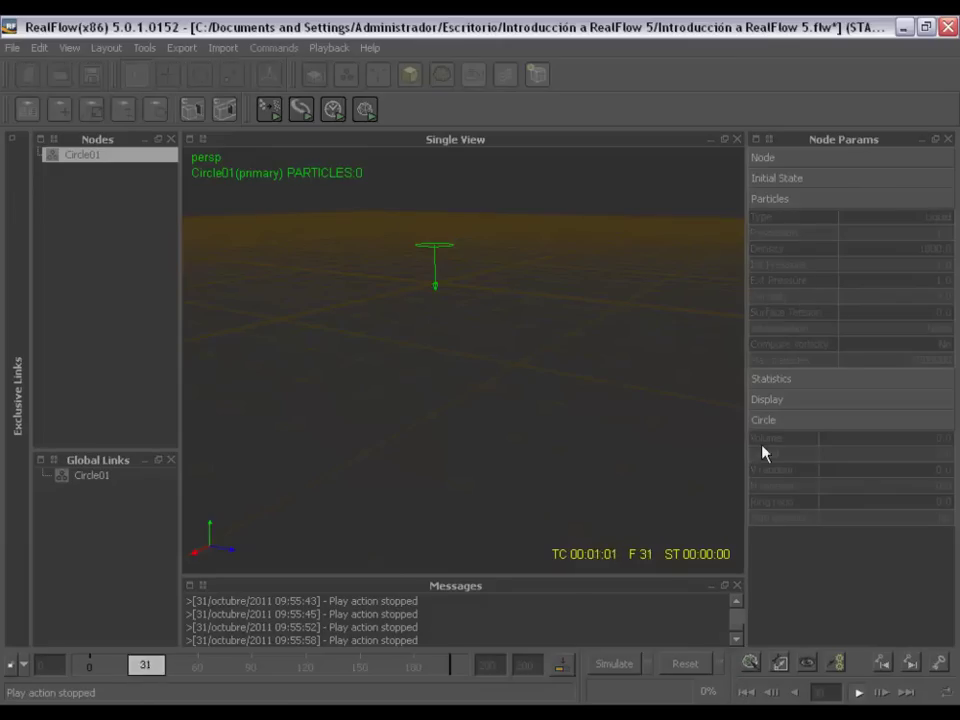
click(746, 692)
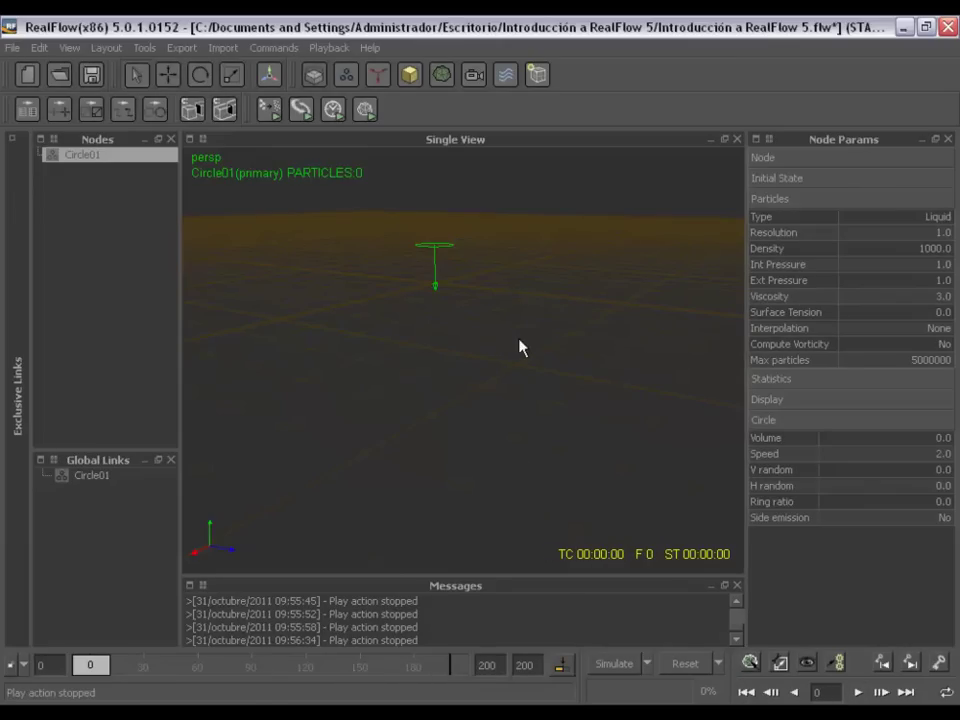
click(349, 74)
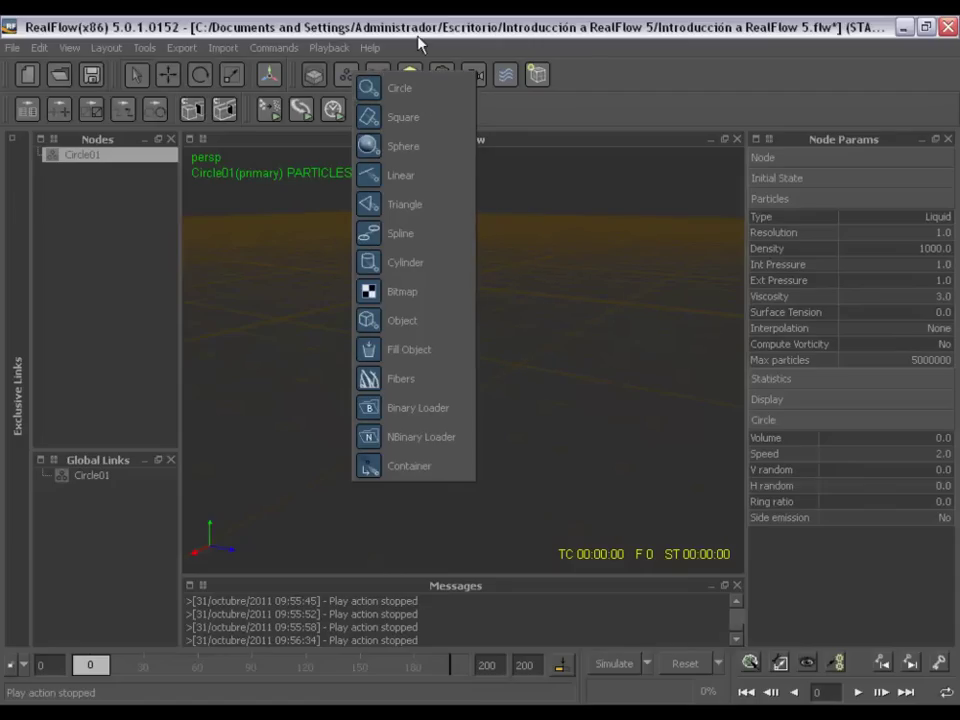
Browse the Add > Particle emitter options without adding one, deselect Circle01, and scrub to frame 57.
right_click(316, 297)
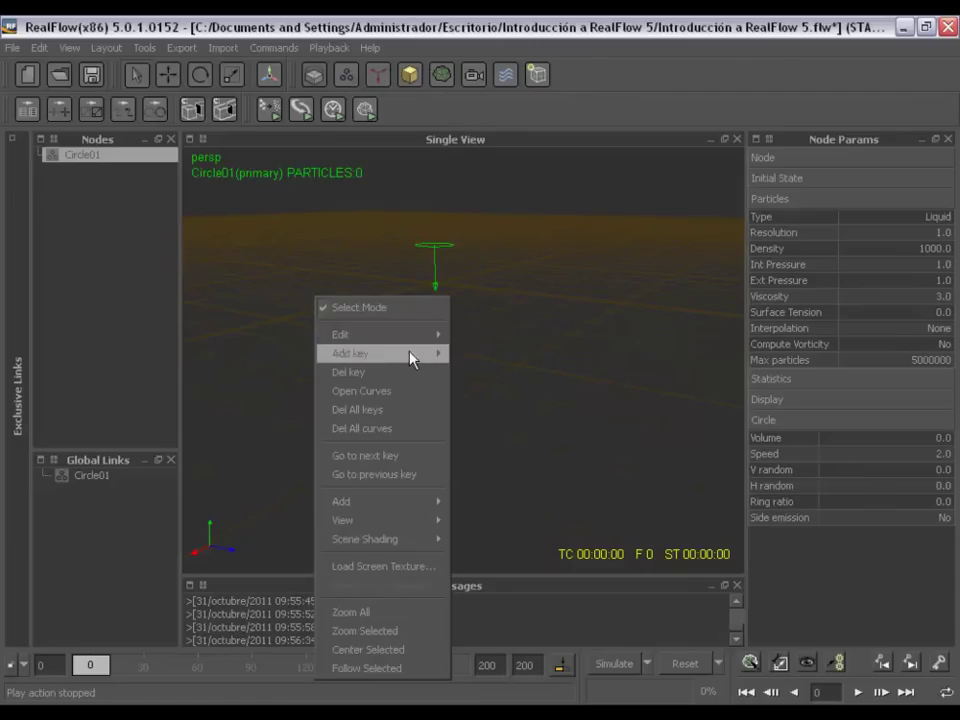
right_click(354, 238)
click(296, 240)
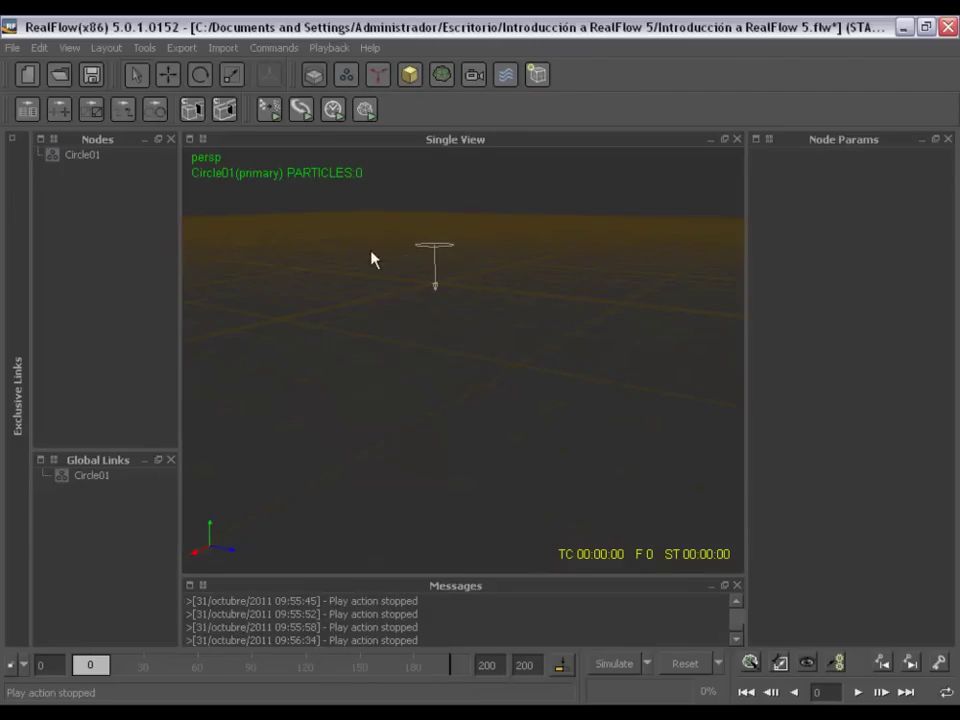
drag(340, 254, 288, 378)
right_click(315, 288)
mouse_move(380, 323)
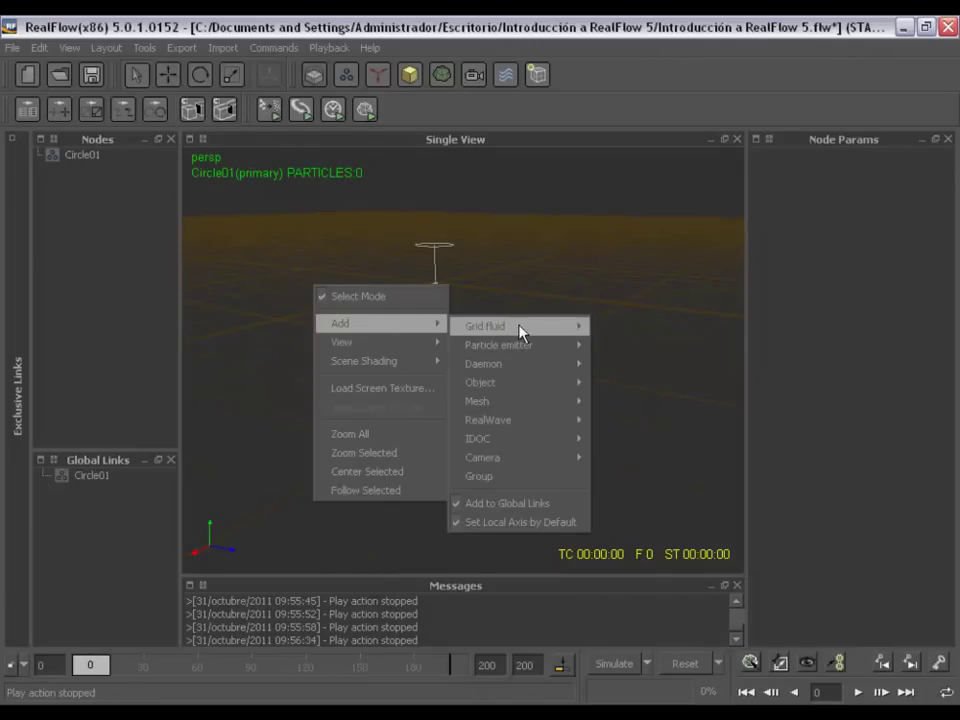
mouse_move(499, 345)
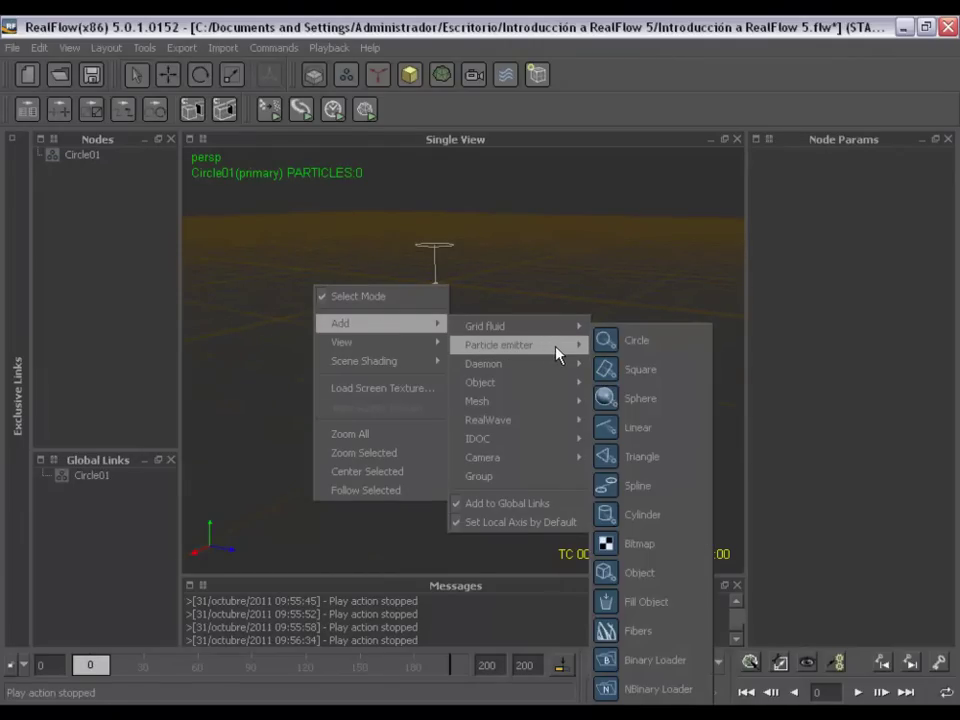
click(511, 312)
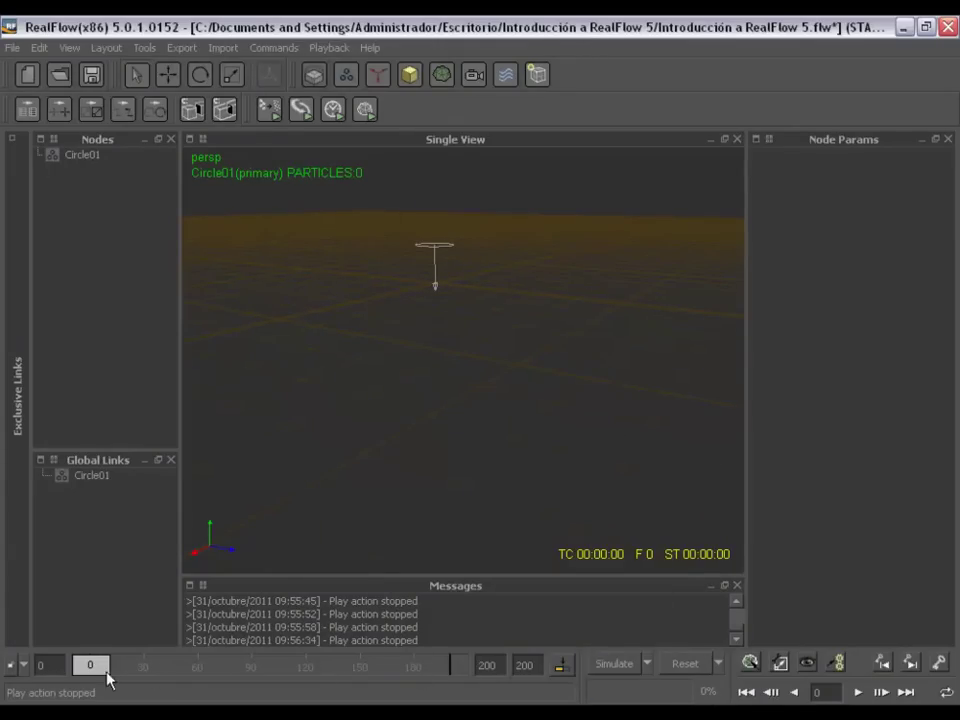
mouse_move(100, 668)
mouse_down()
mouse_move(196, 676)
mouse_move(124, 657)
mouse_move(90, 668)
mouse_up()
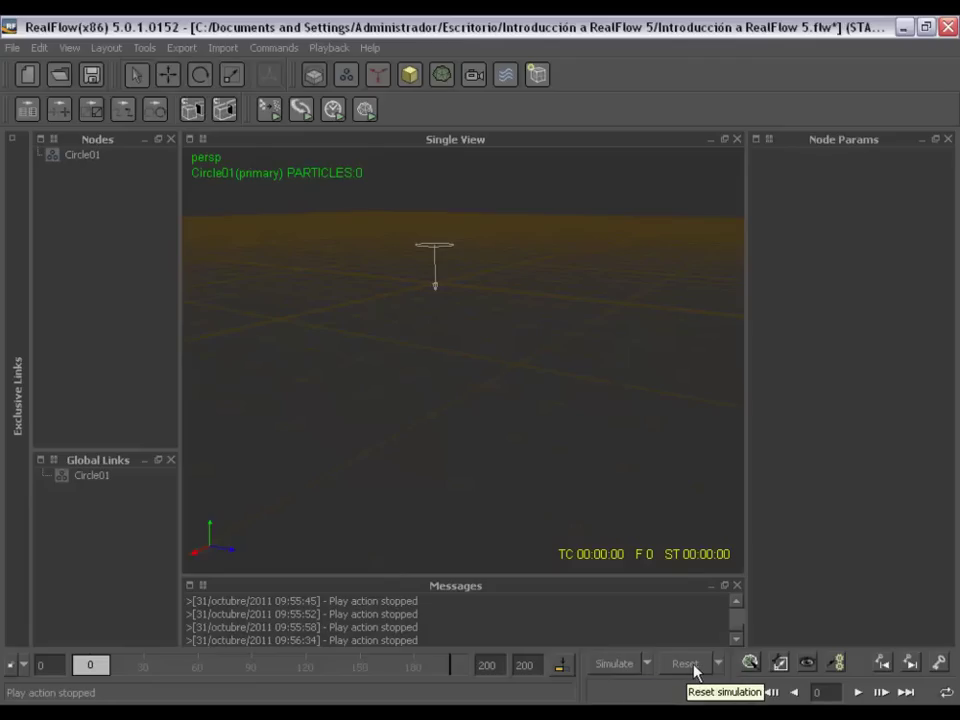
Simulate Circle01 until about frame 126, then scrub back through the cached frames.
click(618, 664)
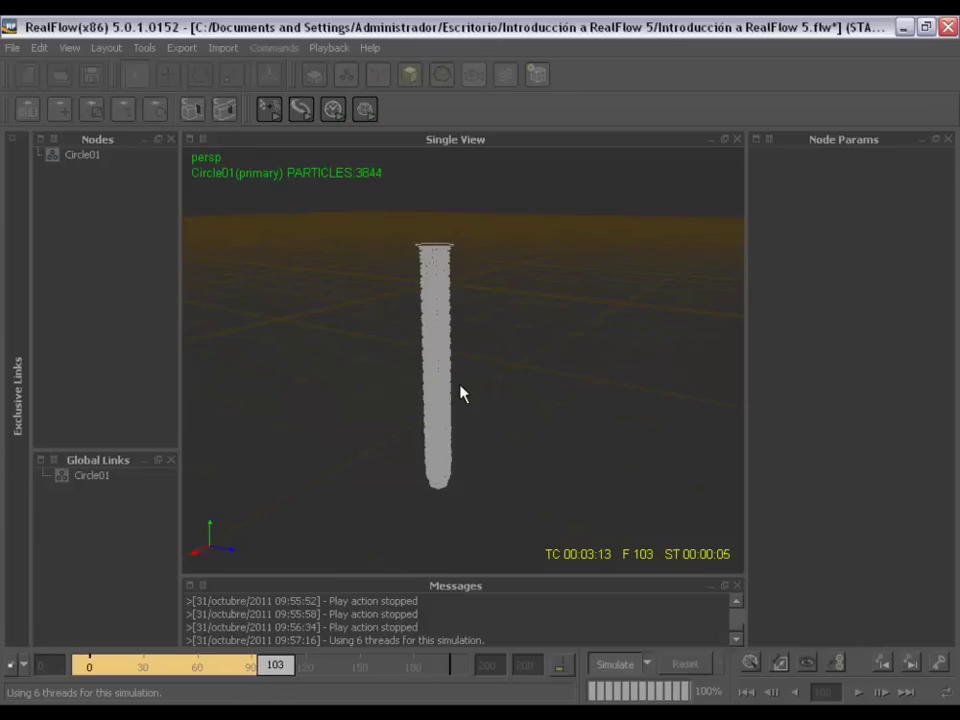
click(624, 666)
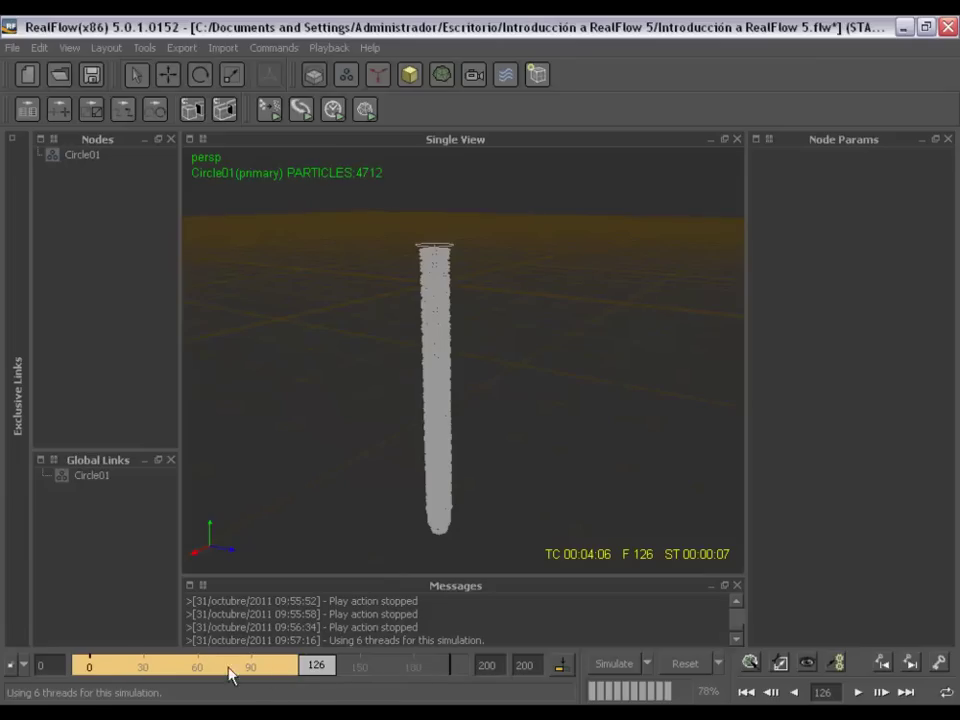
mouse_move(311, 666)
mouse_down()
mouse_move(81, 671)
mouse_move(462, 674)
mouse_move(103, 671)
mouse_move(411, 670)
mouse_move(129, 671)
mouse_move(309, 675)
mouse_move(197, 677)
mouse_move(230, 670)
mouse_up()
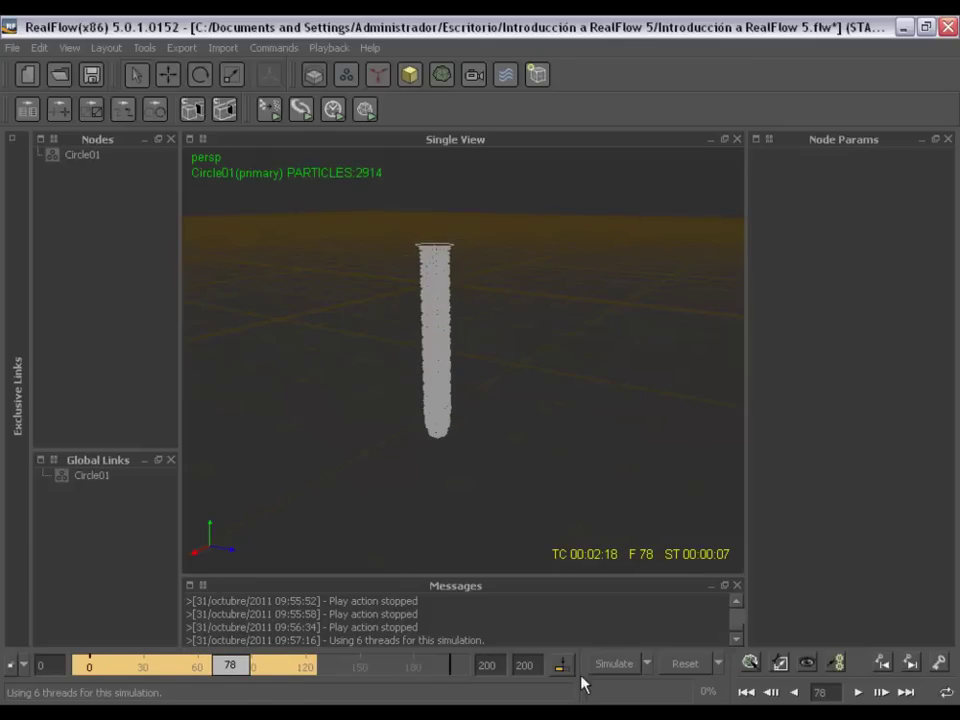
Replay the cached particle column from frame 0 four times, then scrub forward to about frame 60.
click(746, 692)
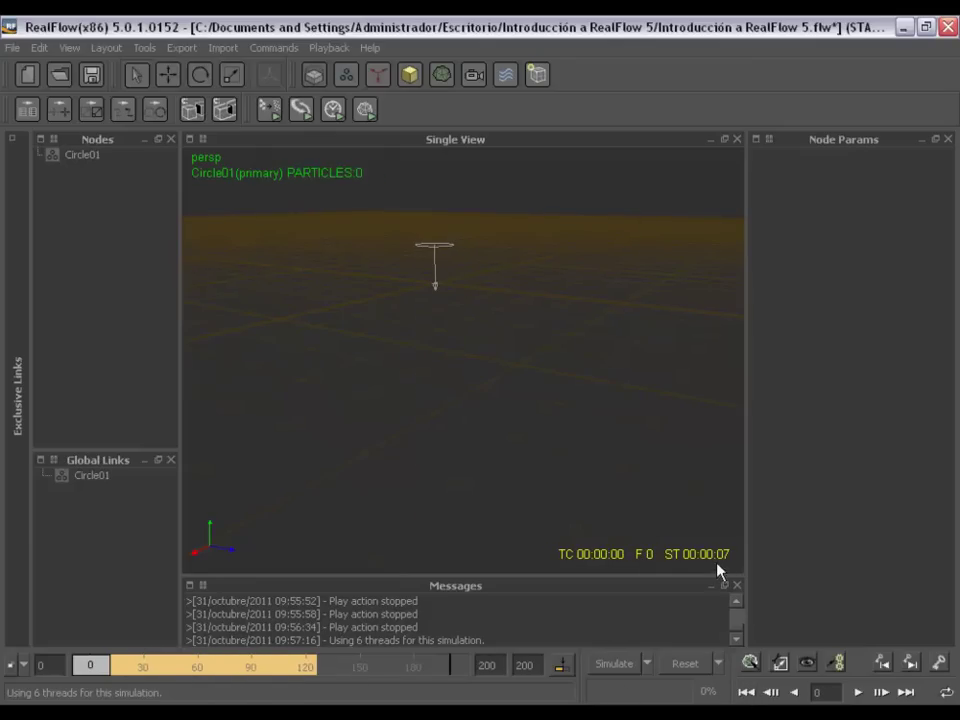
click(859, 692)
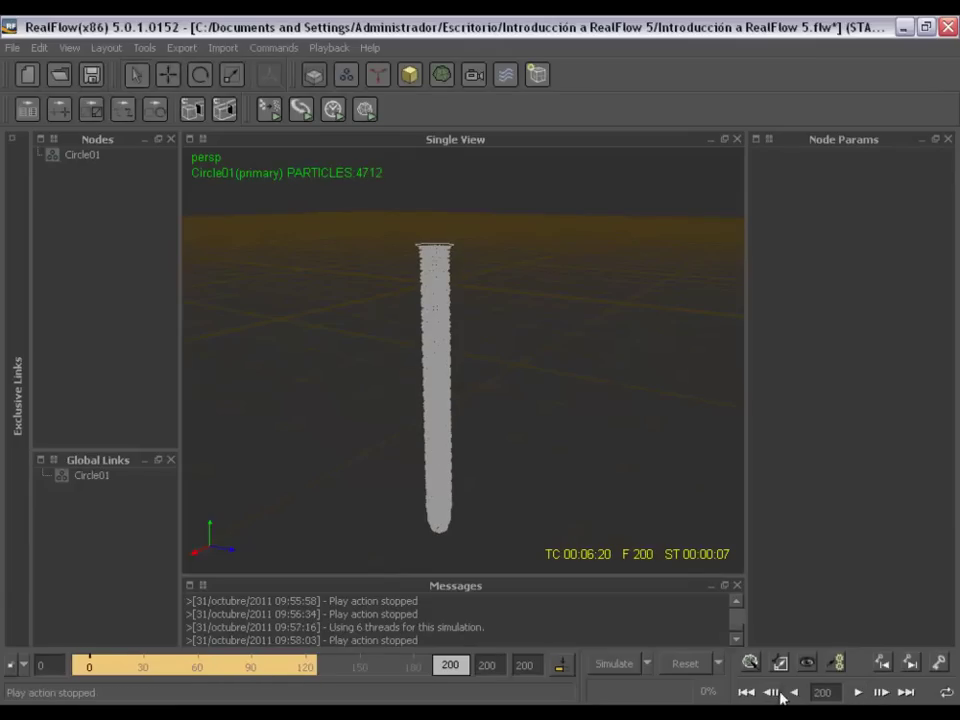
click(746, 692)
click(856, 691)
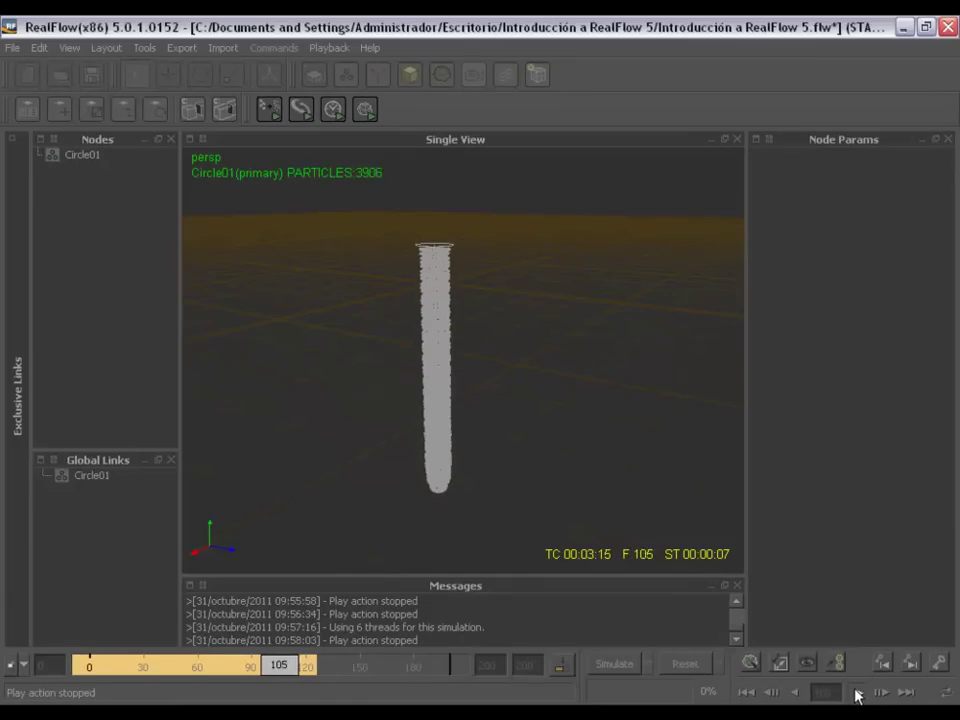
click(745, 692)
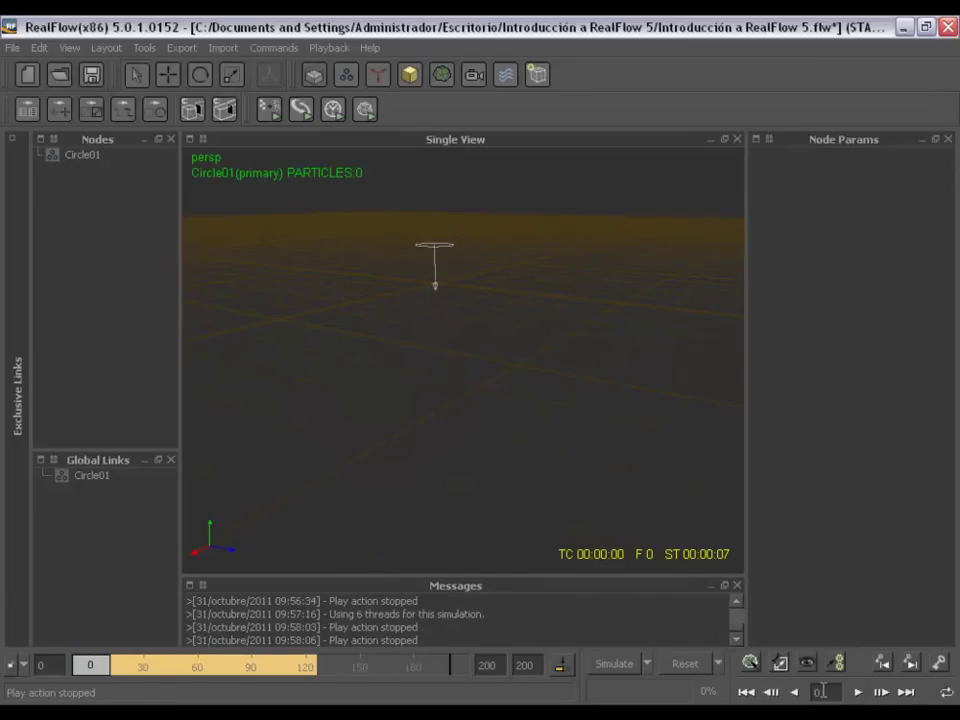
click(858, 692)
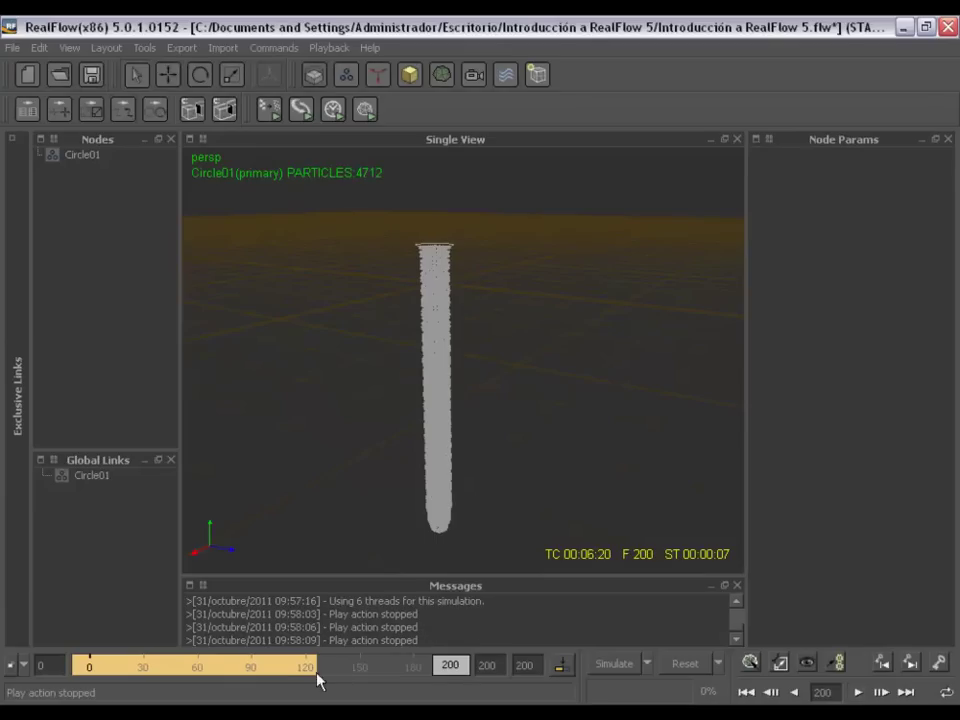
click(745, 692)
click(857, 692)
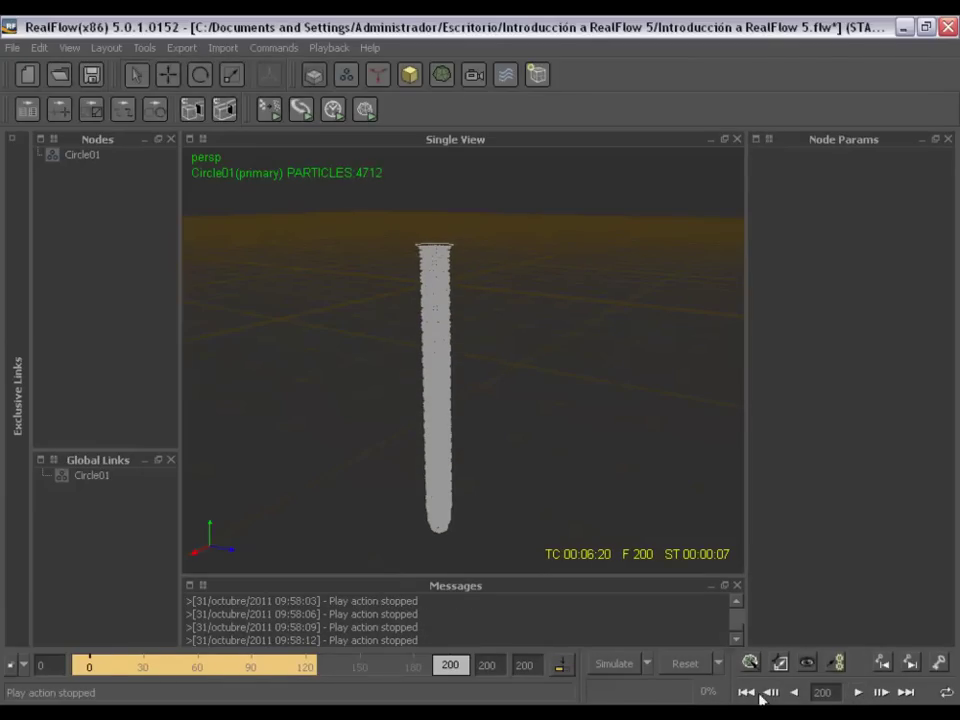
click(748, 692)
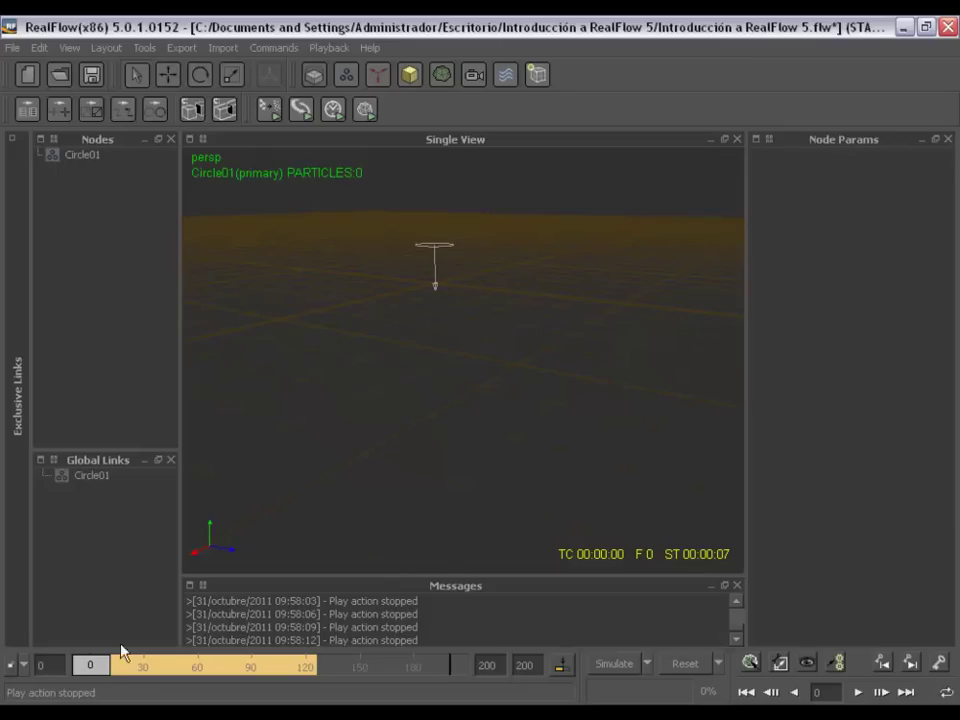
mouse_move(90, 665)
mouse_down()
mouse_move(291, 667)
mouse_move(91, 675)
mouse_move(286, 675)
mouse_move(89, 675)
mouse_move(300, 671)
mouse_move(80, 673)
mouse_move(347, 675)
mouse_move(158, 675)
mouse_move(201, 669)
mouse_up()
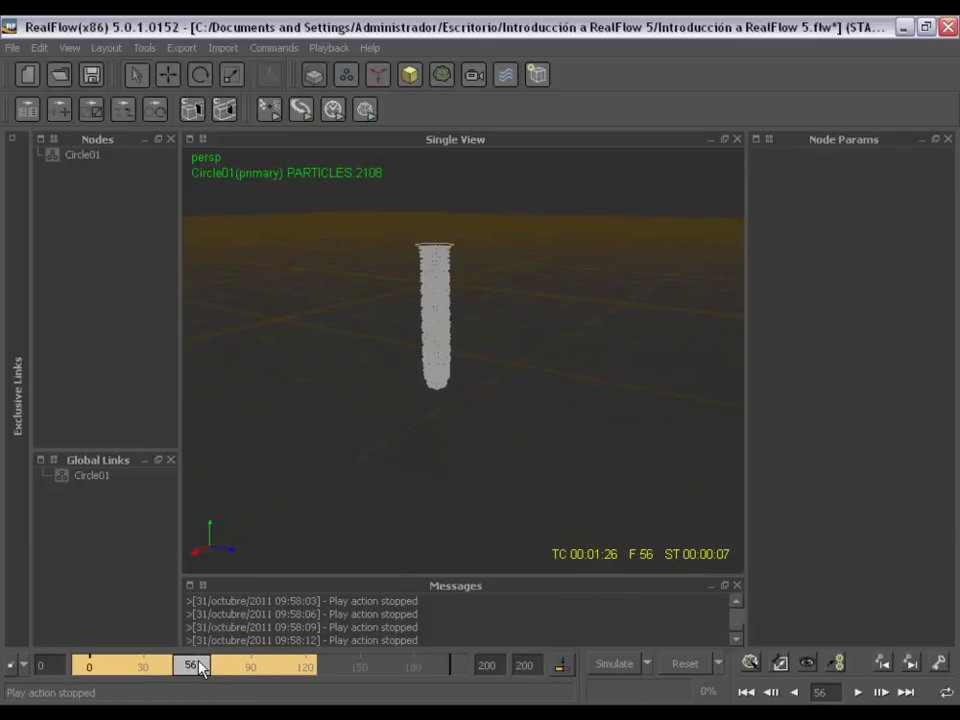
Reset the simulation and confirm Yes to discard all cached particle data.
click(688, 665)
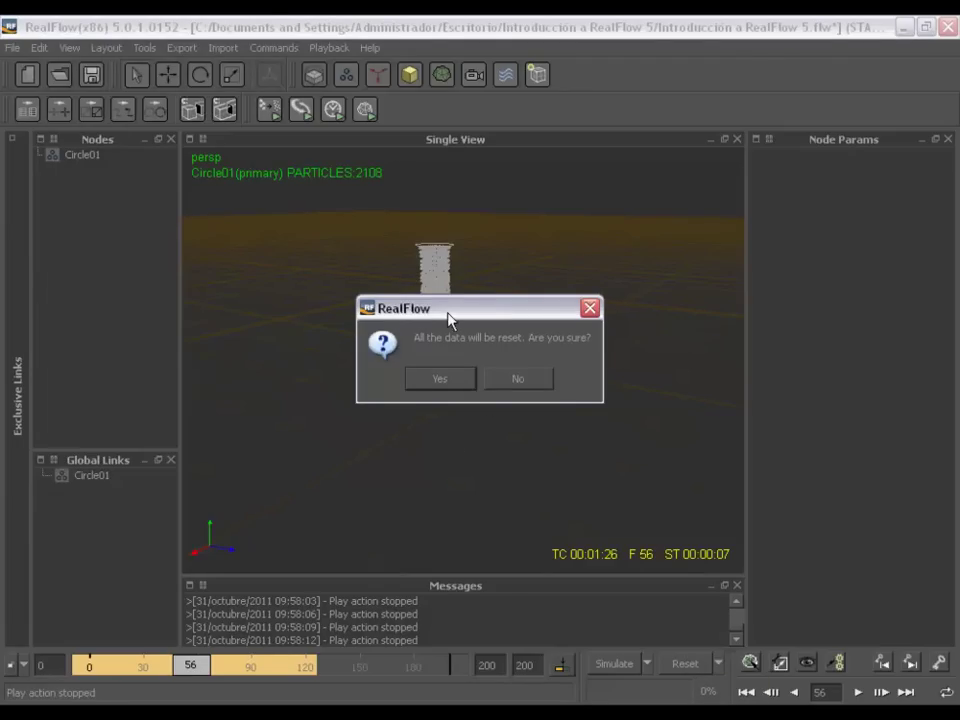
mouse_move(450, 317)
mouse_down()
mouse_move(428, 338)
mouse_move(475, 338)
mouse_up()
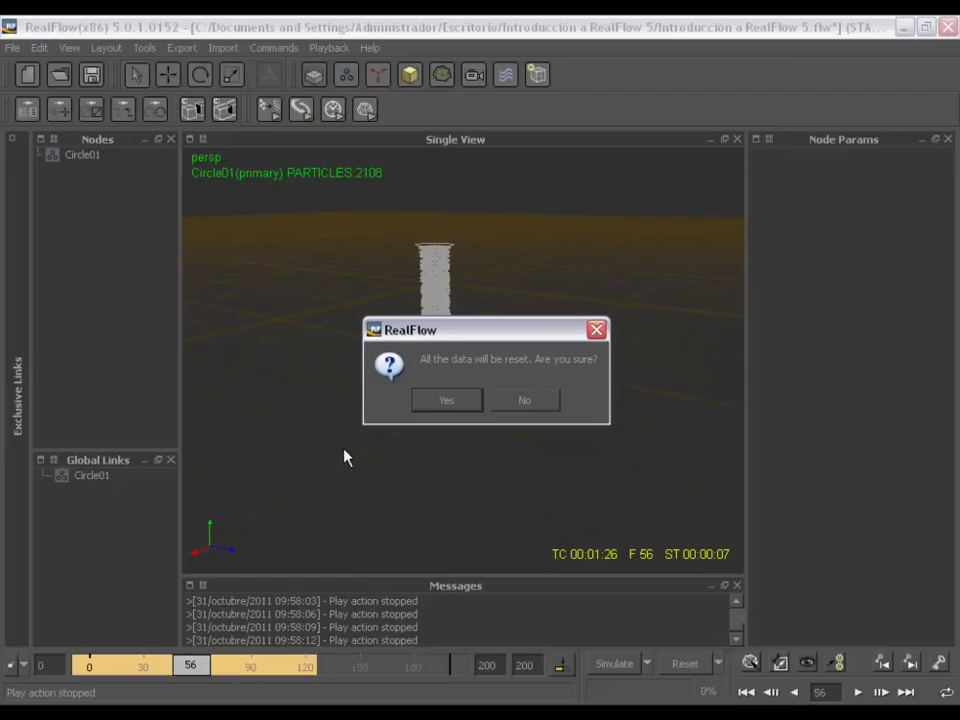
click(432, 410)
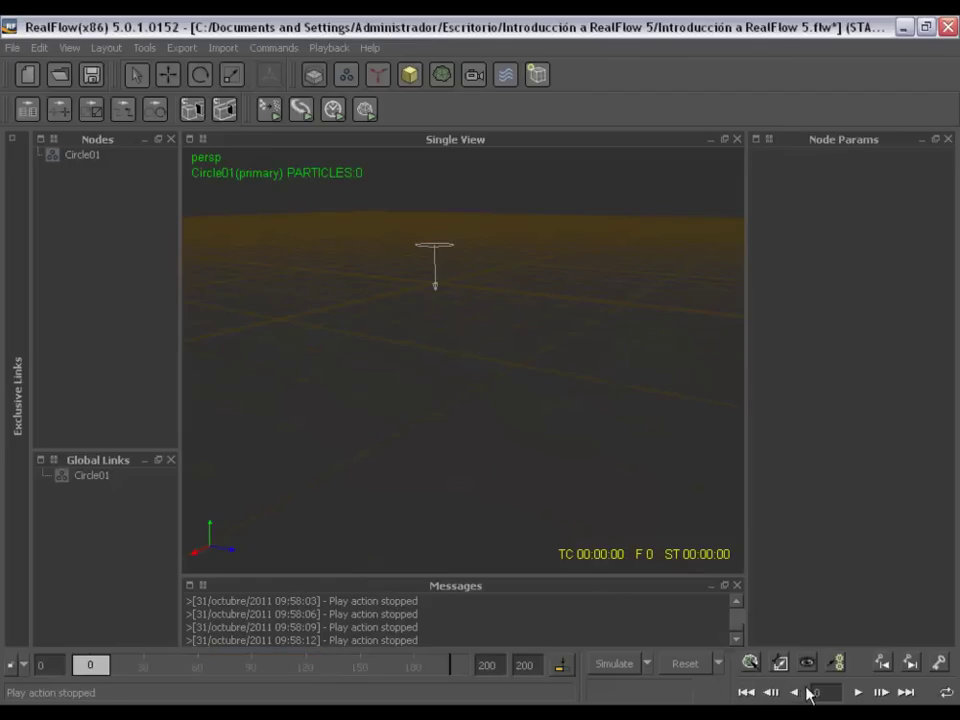
Rewind to frame 0, resimulate Circle01 until about frame 103, then scrub through the new cache.
click(859, 693)
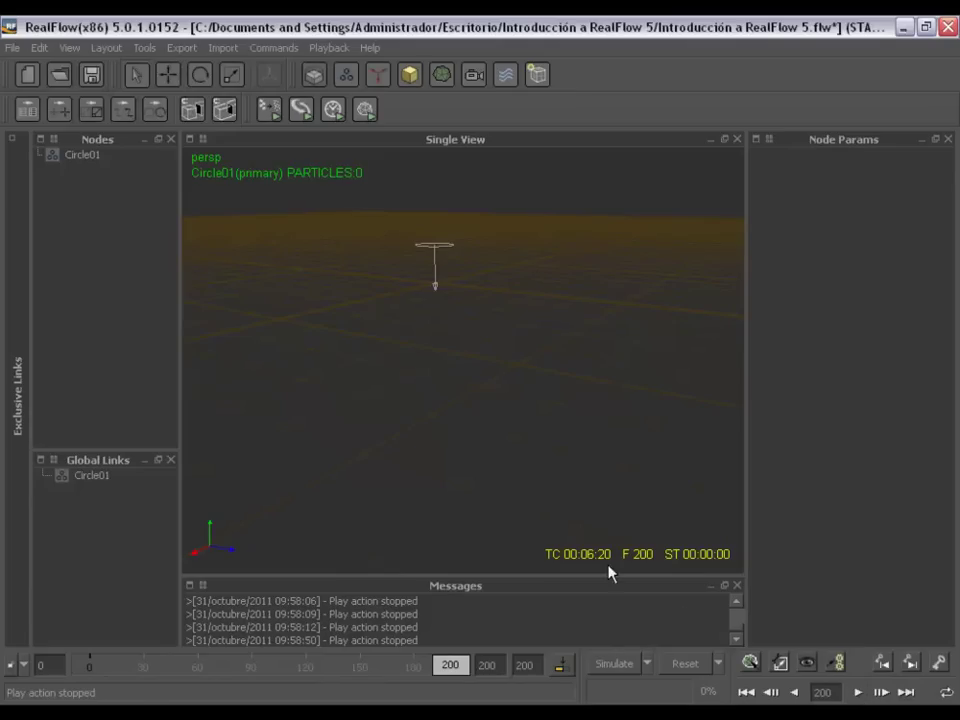
click(746, 692)
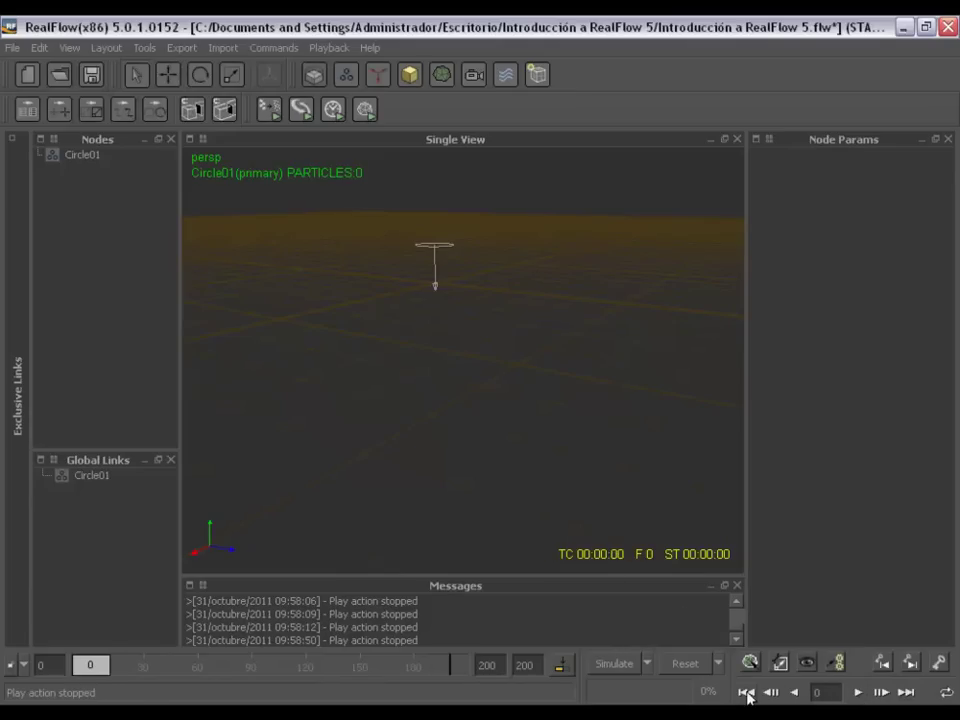
click(608, 664)
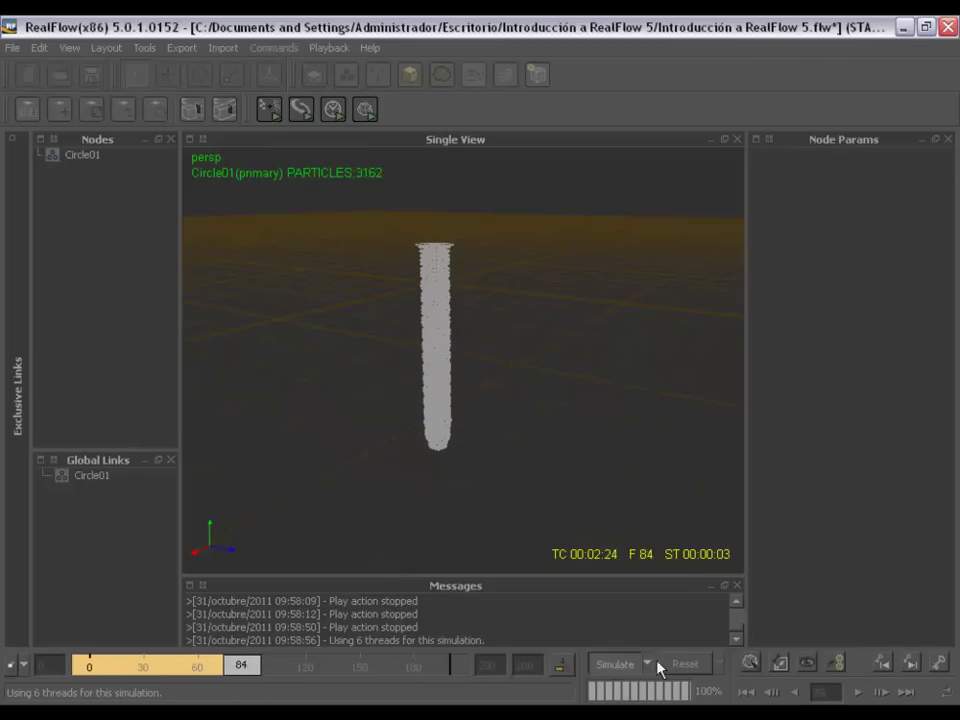
click(630, 664)
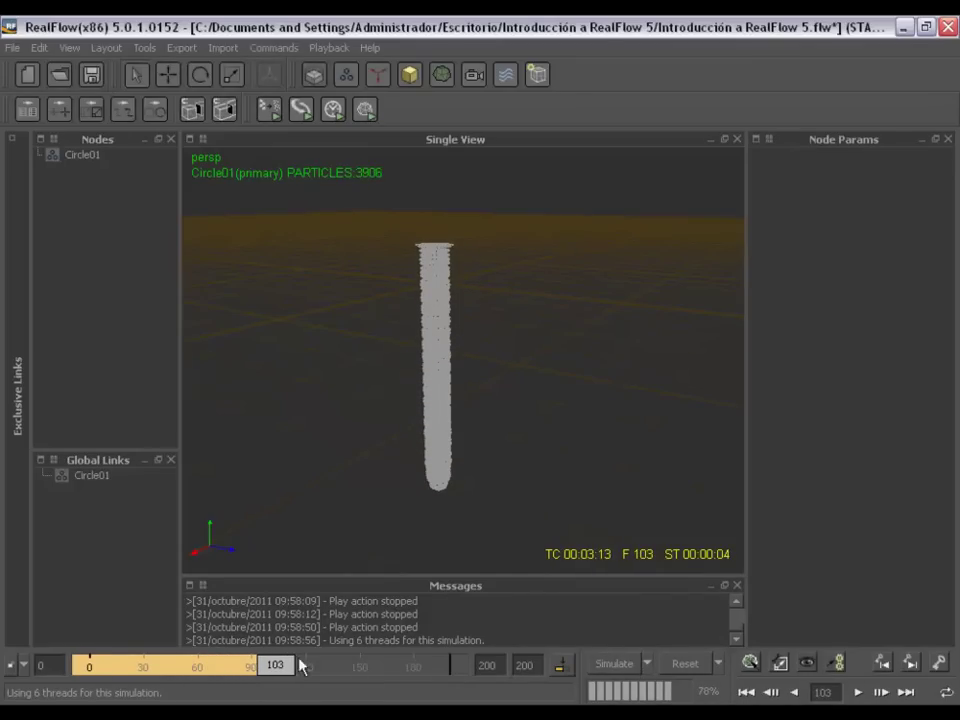
mouse_move(274, 665)
mouse_down()
mouse_move(140, 667)
mouse_move(378, 668)
mouse_move(284, 679)
mouse_move(100, 671)
mouse_move(447, 666)
mouse_move(123, 666)
mouse_move(355, 666)
mouse_move(137, 666)
mouse_move(274, 666)
mouse_move(200, 668)
mouse_move(264, 666)
mouse_move(279, 668)
mouse_move(276, 677)
mouse_move(313, 677)
mouse_move(261, 677)
mouse_move(331, 680)
mouse_move(244, 672)
mouse_move(319, 669)
mouse_move(203, 671)
mouse_up()
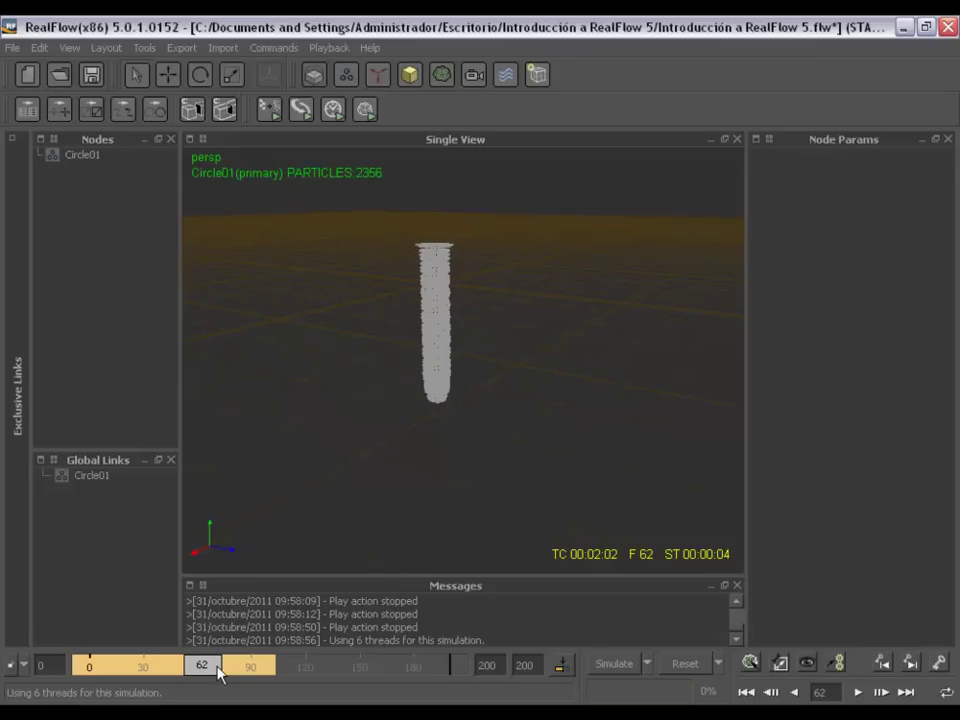
mouse_move(202, 666)
mouse_down()
mouse_move(89, 672)
mouse_move(268, 670)
mouse_move(79, 670)
mouse_move(252, 670)
mouse_move(88, 668)
mouse_move(250, 655)
mouse_move(81, 667)
mouse_move(253, 673)
mouse_up()
mouse_move(128, 669)
mouse_down()
mouse_move(93, 669)
mouse_move(262, 668)
mouse_move(150, 668)
mouse_move(221, 670)
mouse_move(190, 668)
mouse_up()
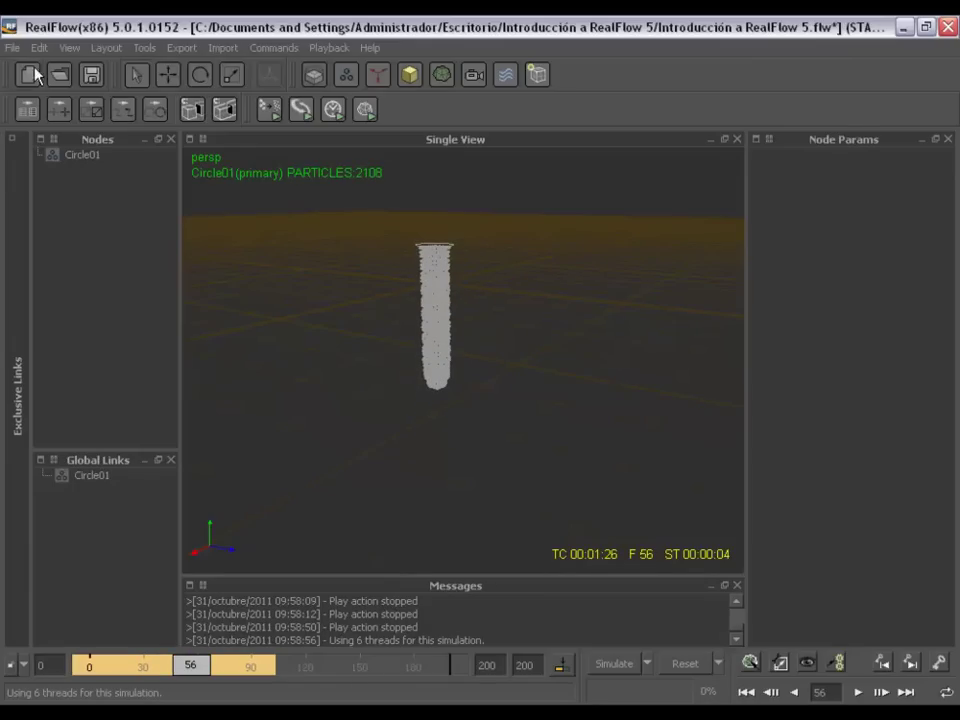
Open the project folder in Windows Explorer and list the Circle01 files in its particles folder.
click(12, 48)
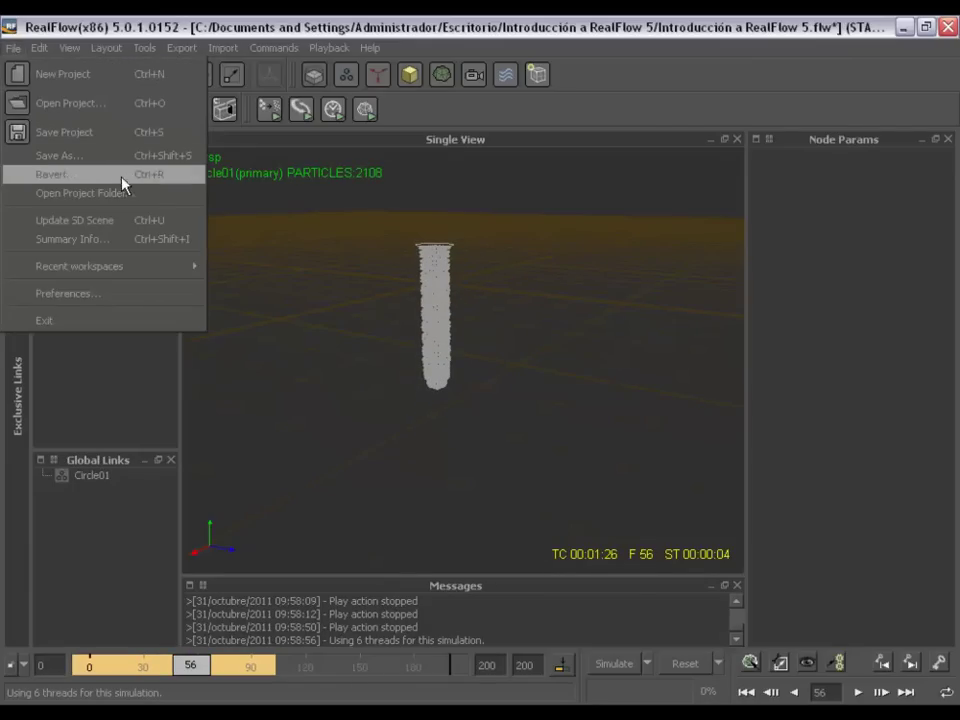
click(96, 193)
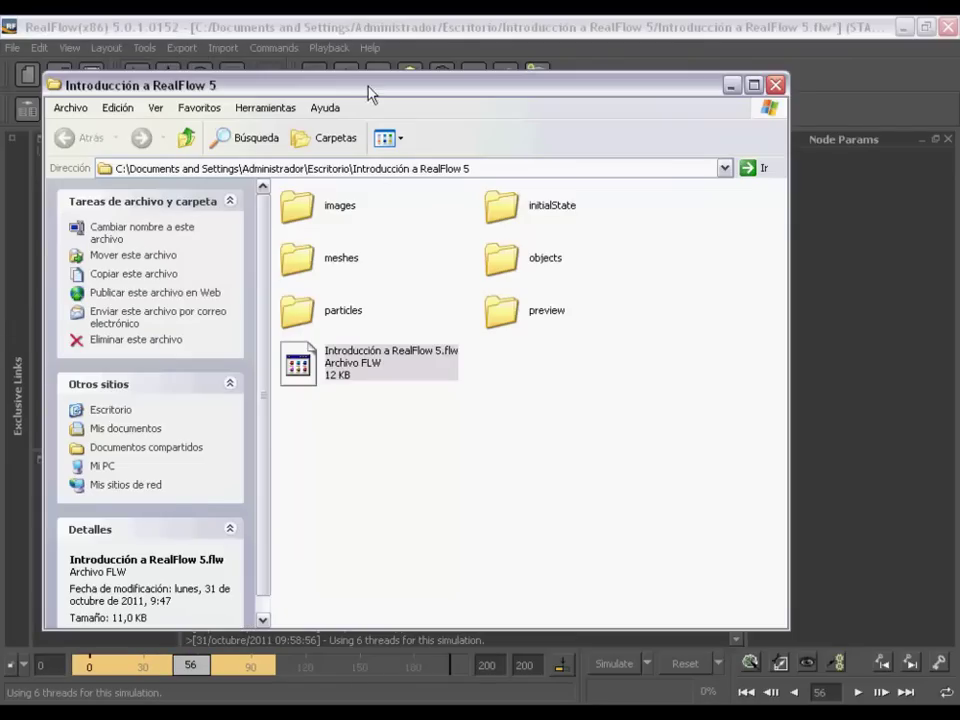
mouse_move(369, 88)
mouse_down()
mouse_move(467, 146)
mouse_move(380, 94)
mouse_up()
drag(583, 433, 549, 490)
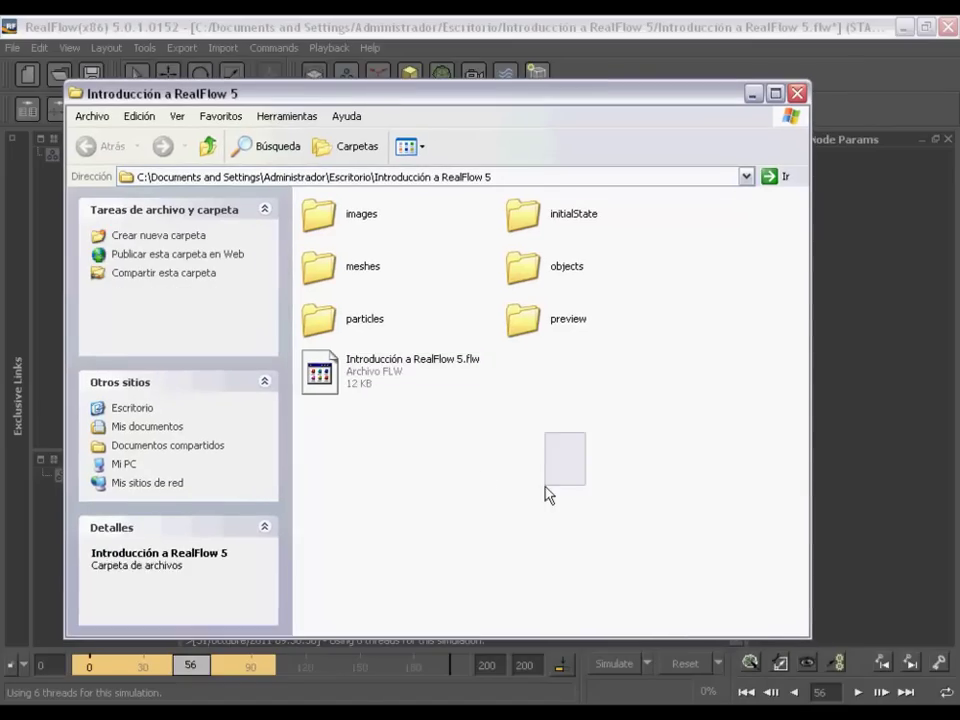
mouse_move(637, 430)
mouse_down()
mouse_move(580, 518)
mouse_move(634, 454)
mouse_up()
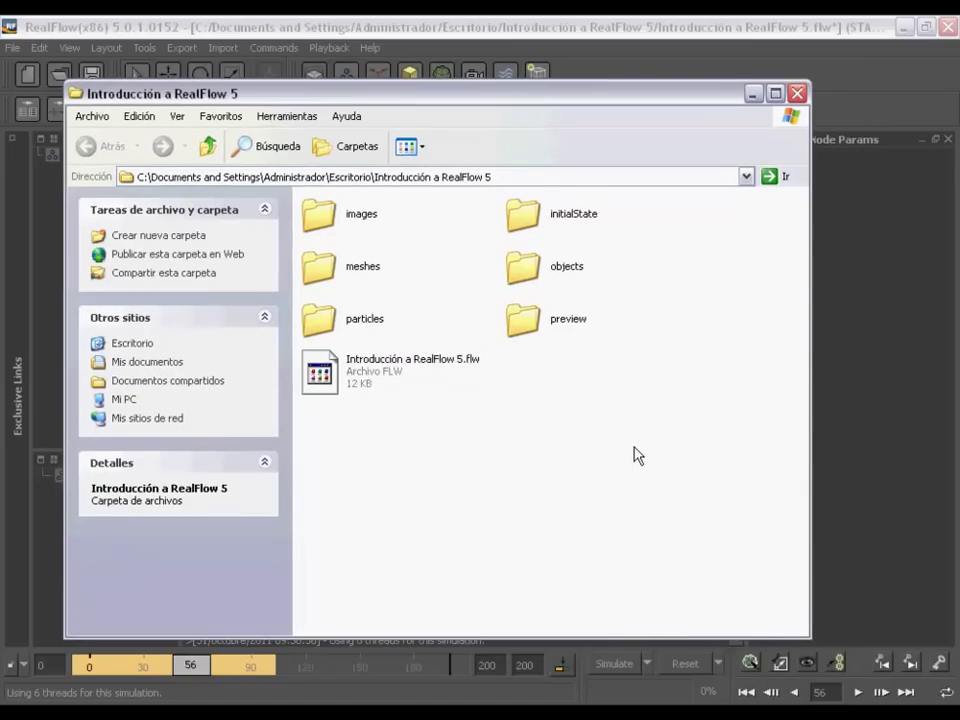
double_click(329, 327)
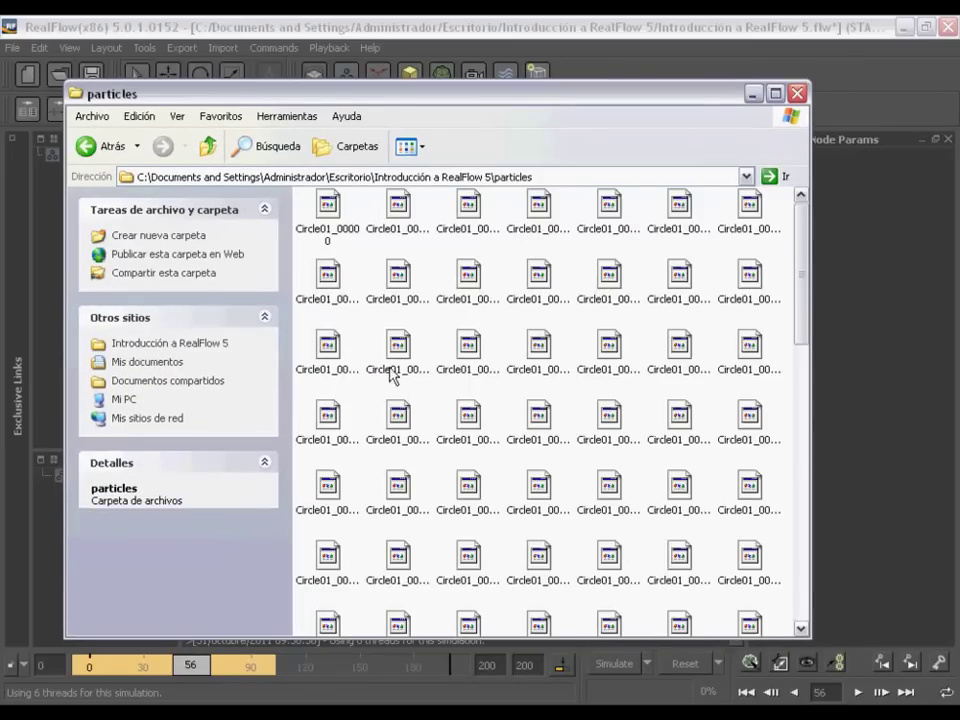
click(410, 147)
click(421, 224)
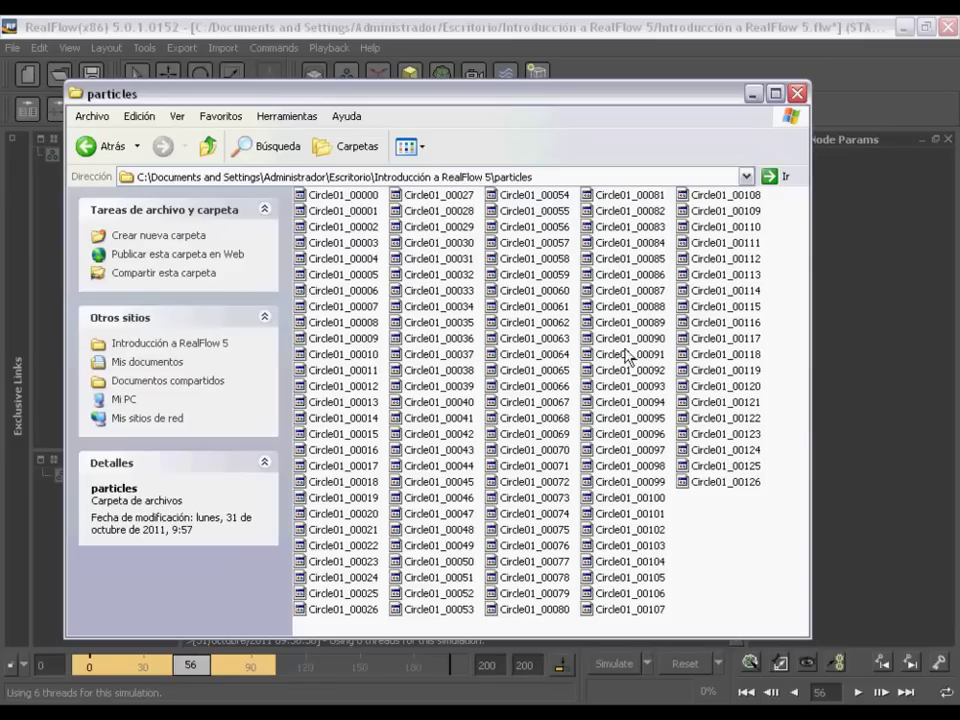
Move the Explorer window aside to check RealFlow, restore it, and return to the project folder.
drag(467, 97, 413, 73)
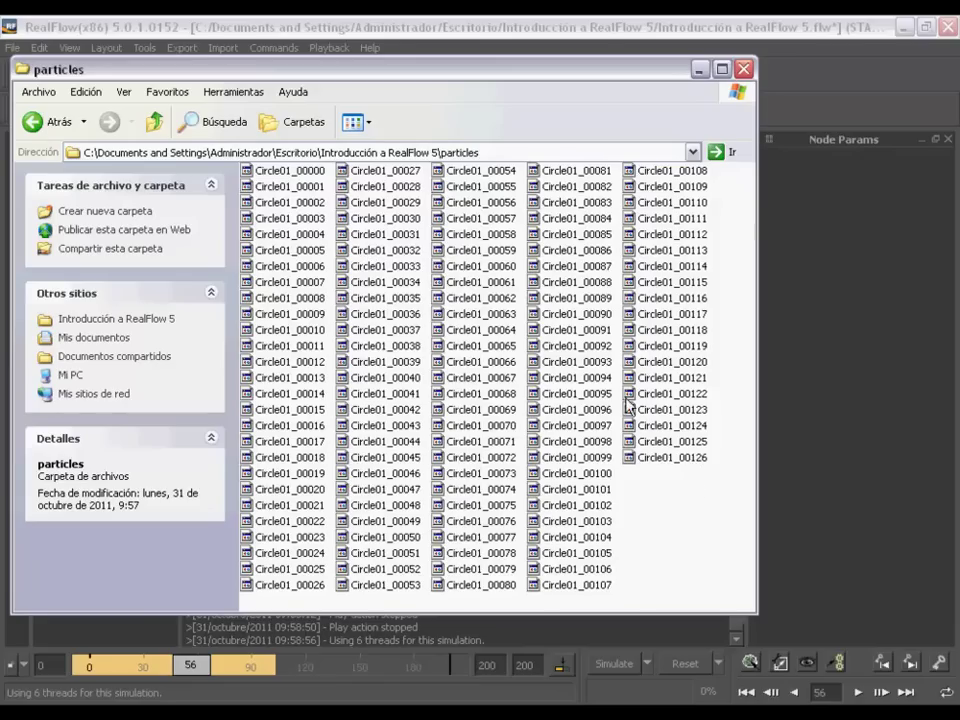
drag(477, 72, 462, 706)
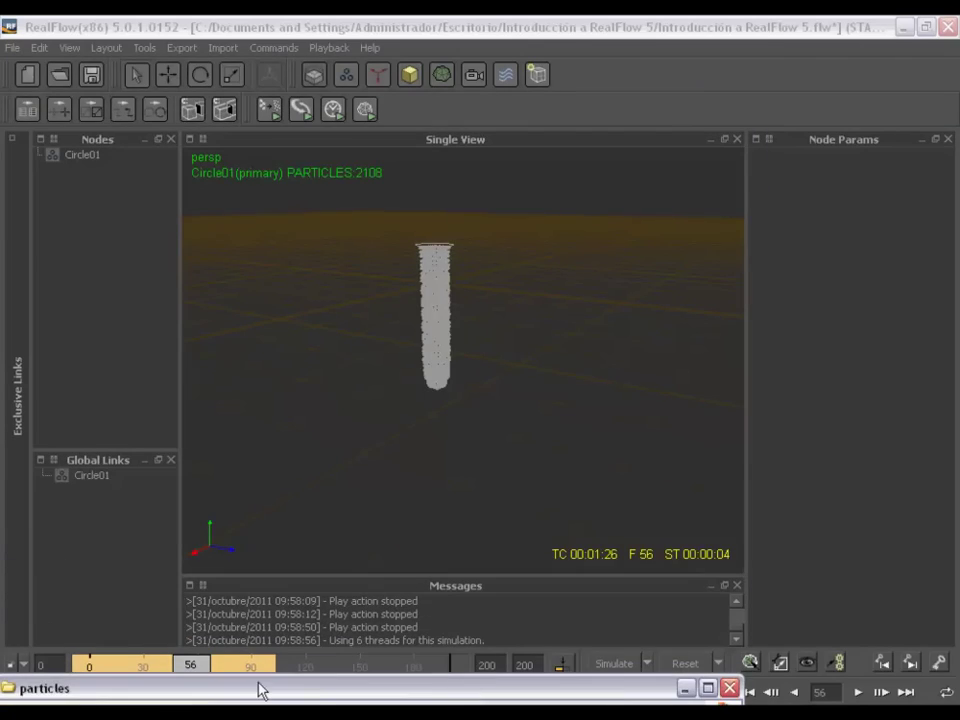
mouse_move(311, 690)
mouse_down()
mouse_move(405, 147)
mouse_move(350, 80)
mouse_up()
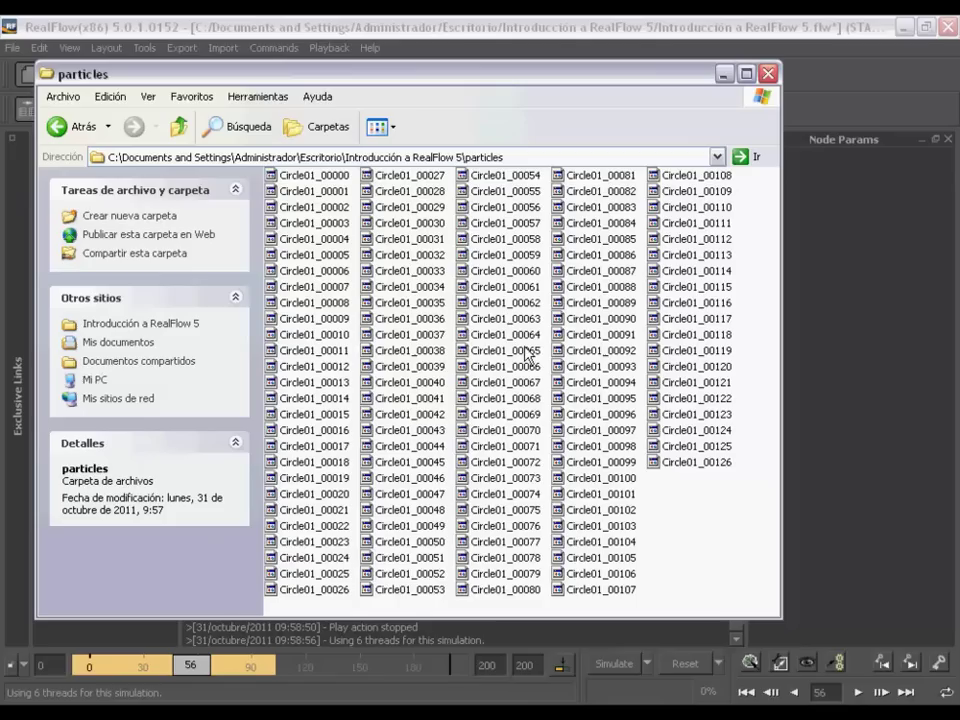
mouse_move(453, 79)
mouse_down()
mouse_move(477, 98)
mouse_move(463, 66)
mouse_up()
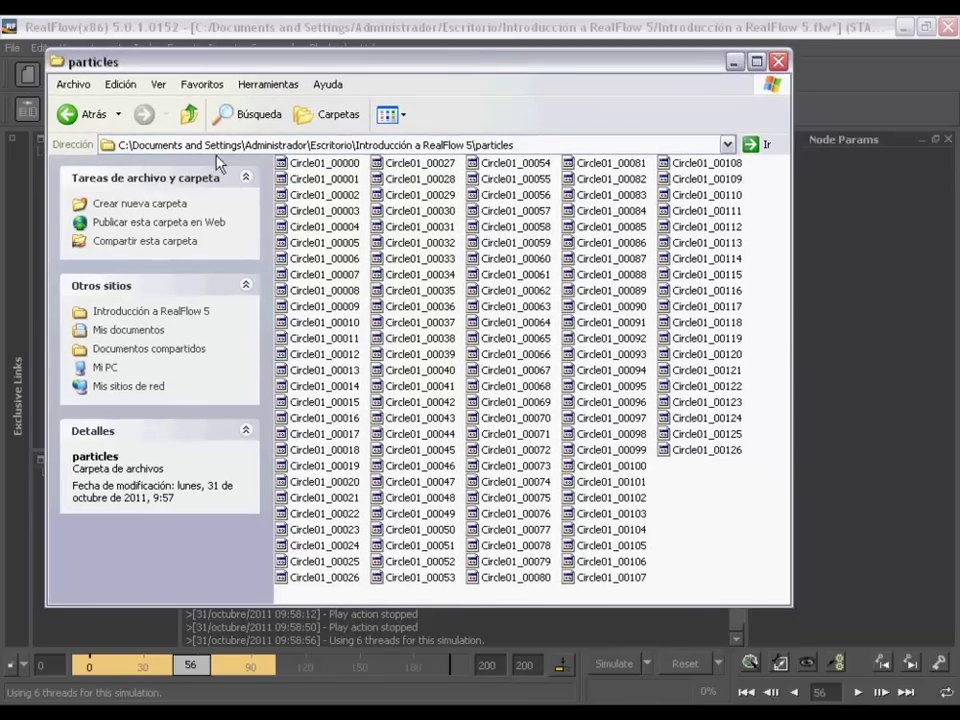
click(86, 118)
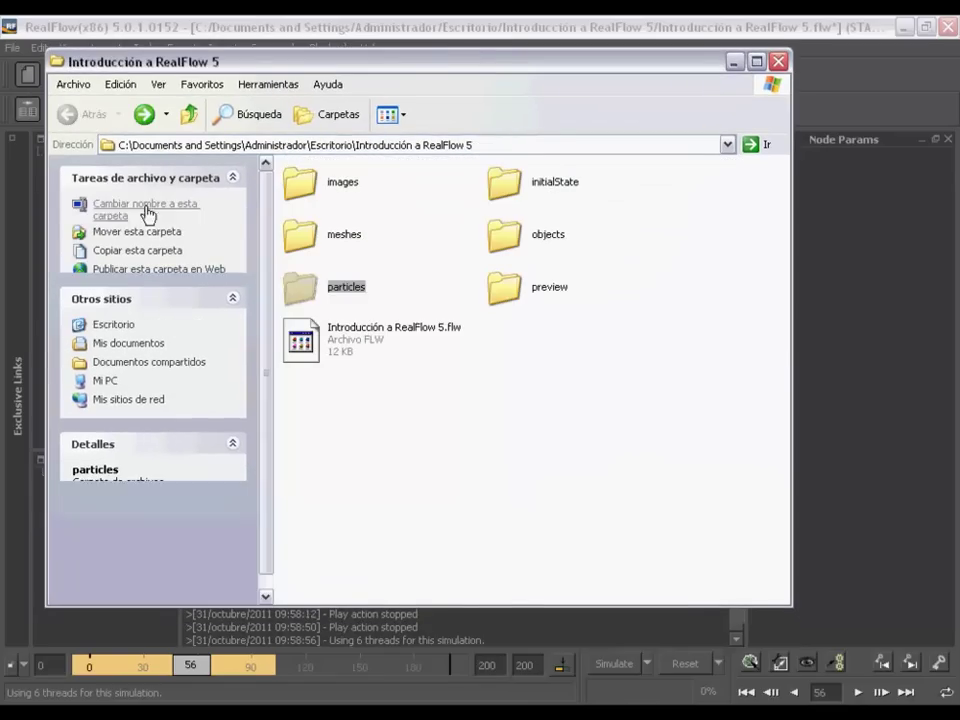
Check the particles folder's properties (31,5 MB, 127 files), then return to RealFlow.
right_click(325, 292)
click(398, 606)
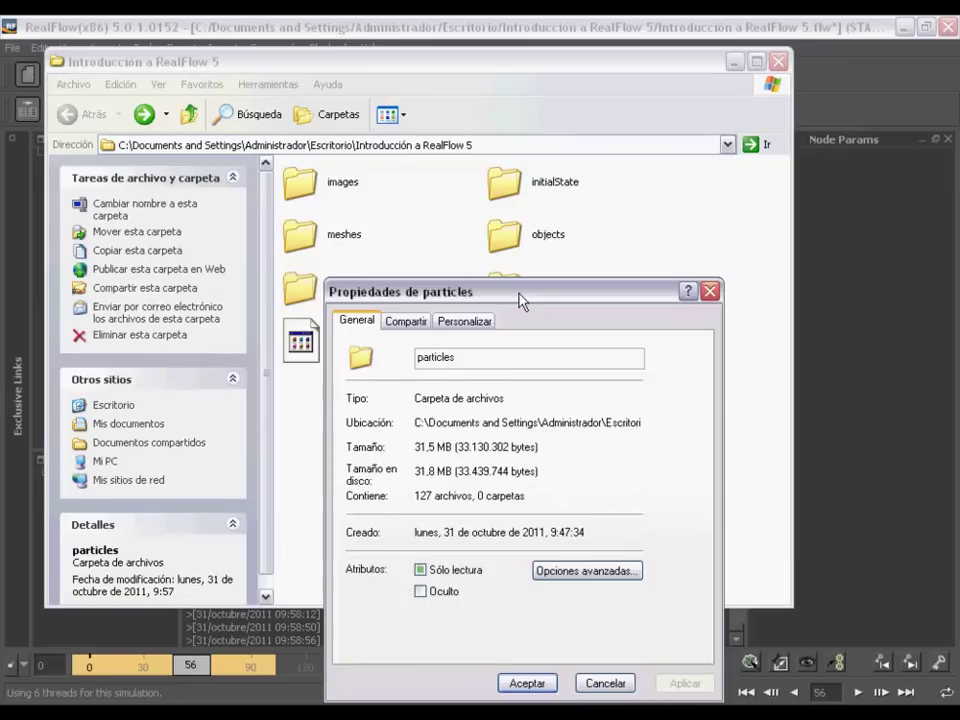
drag(521, 300, 489, 191)
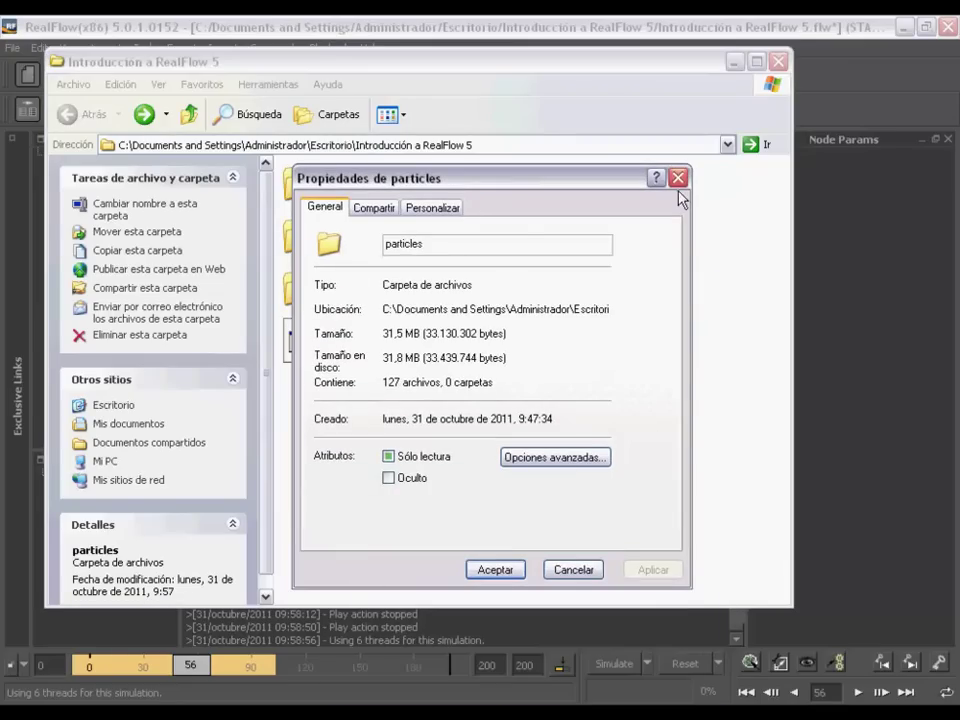
click(678, 178)
click(626, 28)
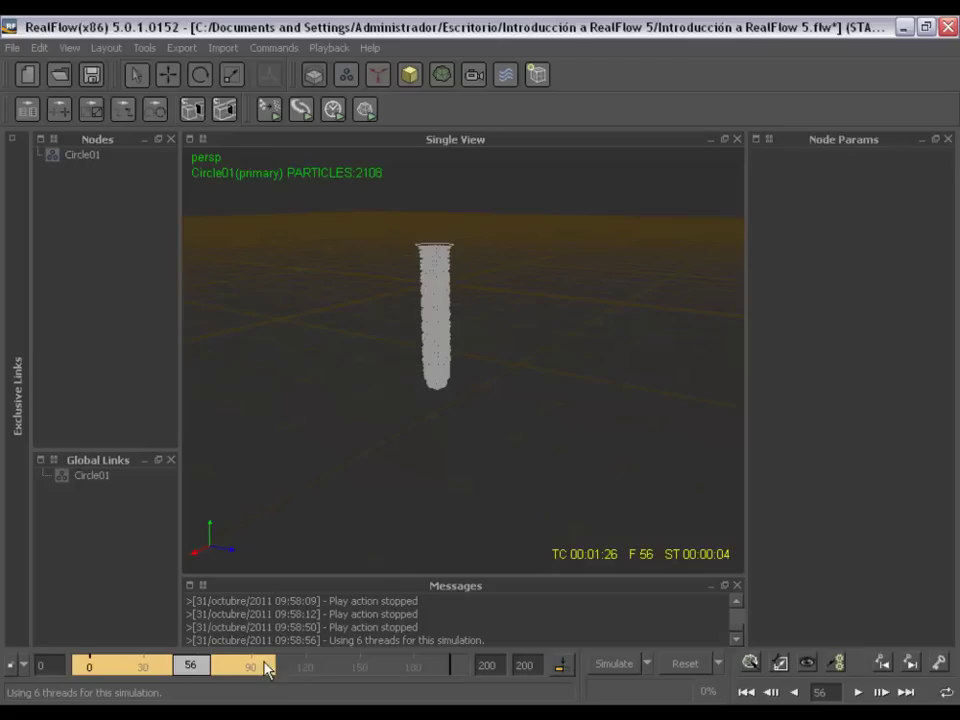
Resume the Circle01 simulation from cached frame 103 and stop at frame 175 with 6572 particles.
click(561, 667)
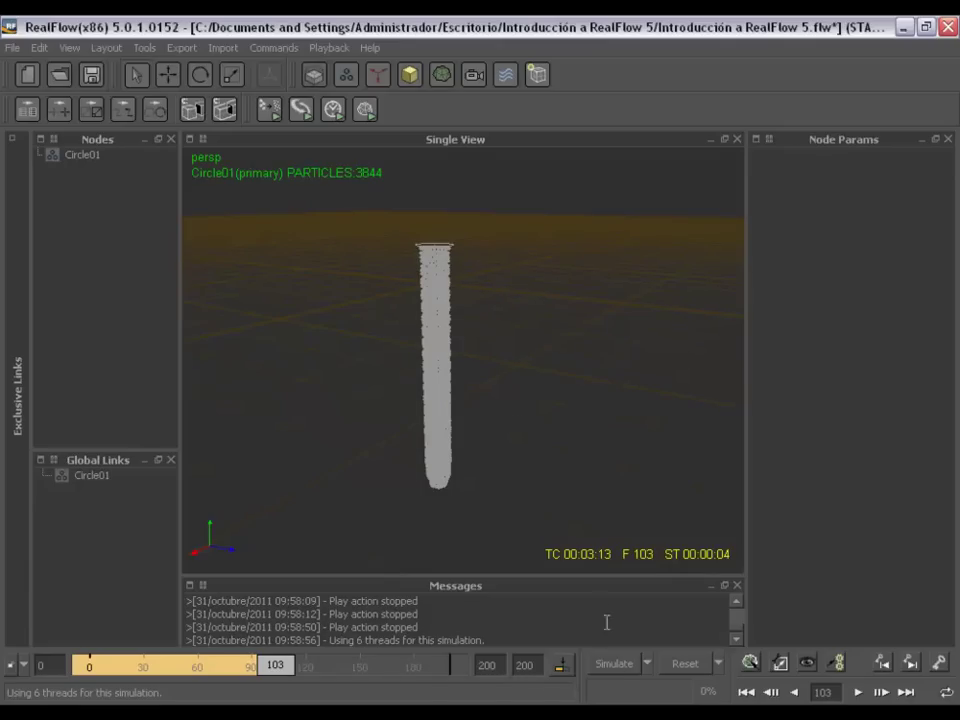
click(615, 664)
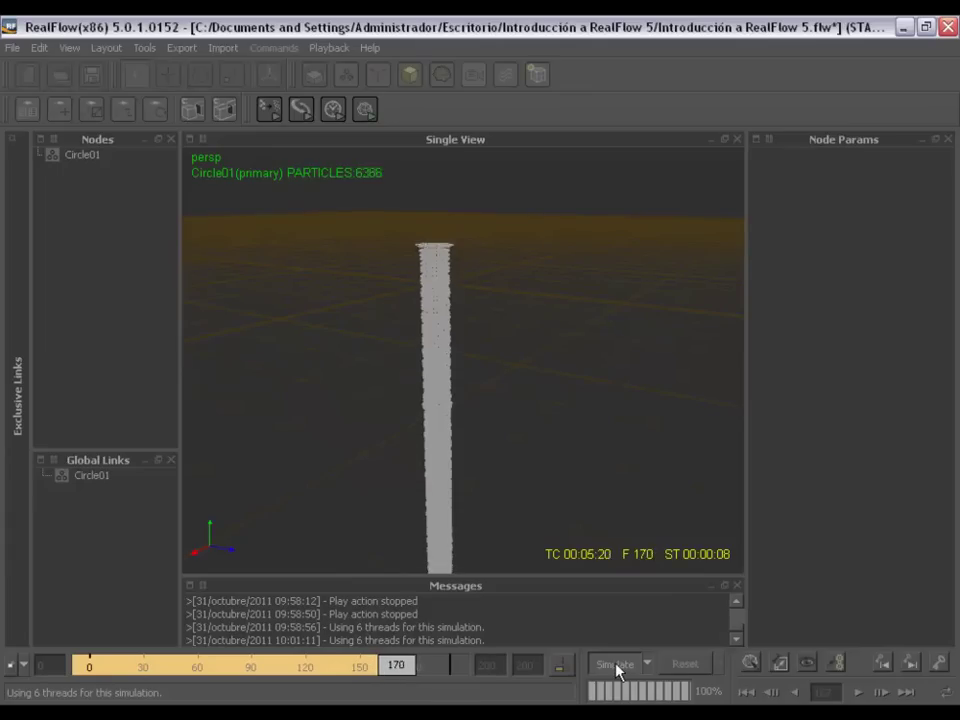
click(617, 668)
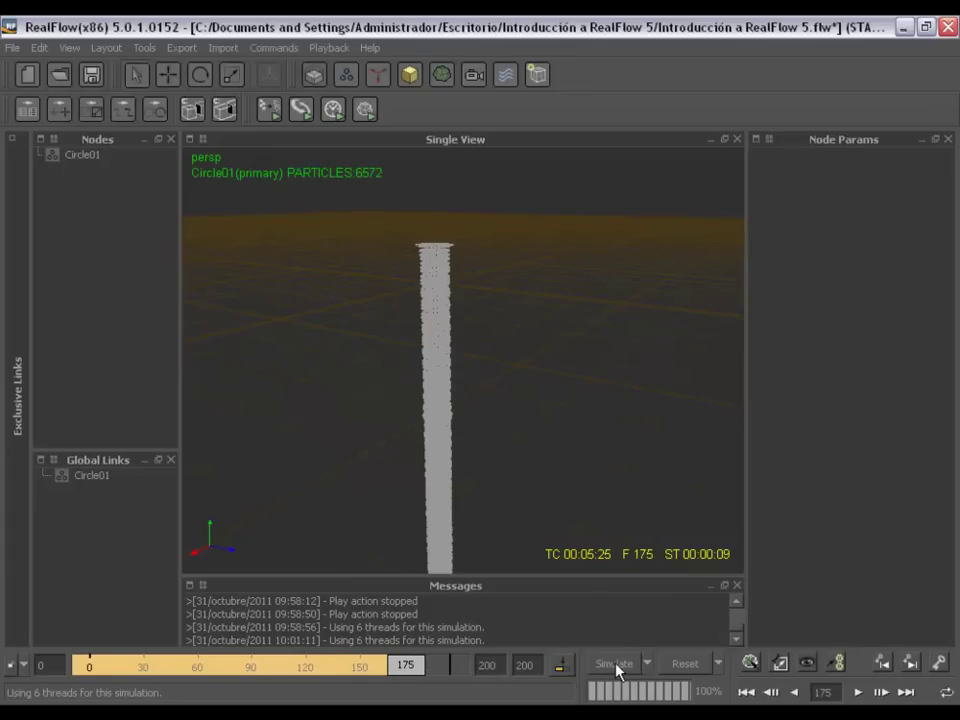
scroll(530, 410, down, 2)
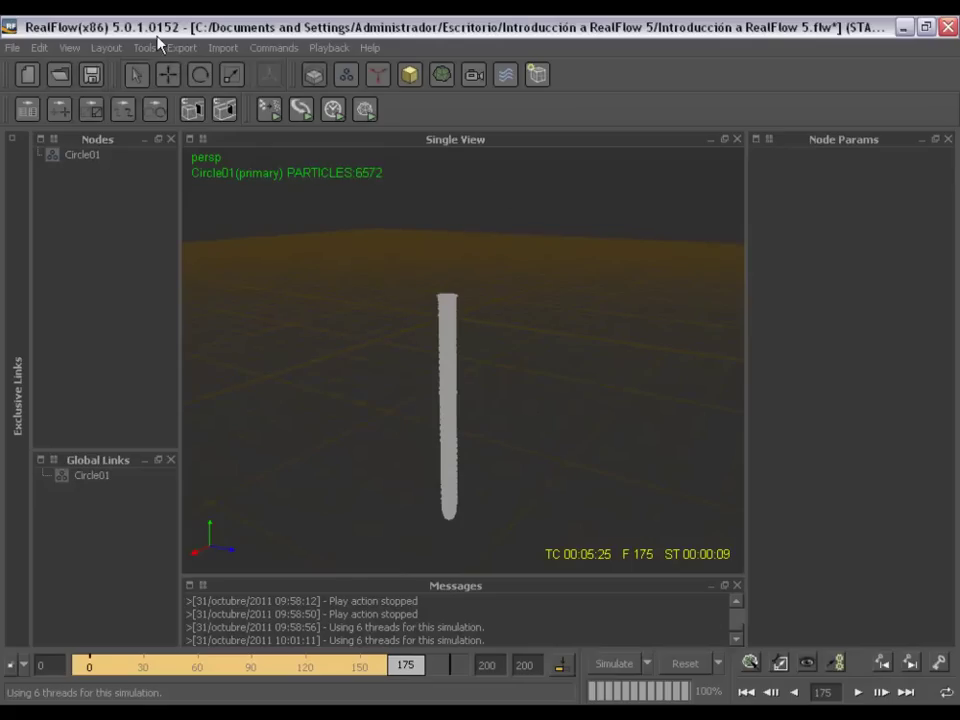
Open the project folder in Windows Explorer and browse the maximized particles cache folder.
click(14, 48)
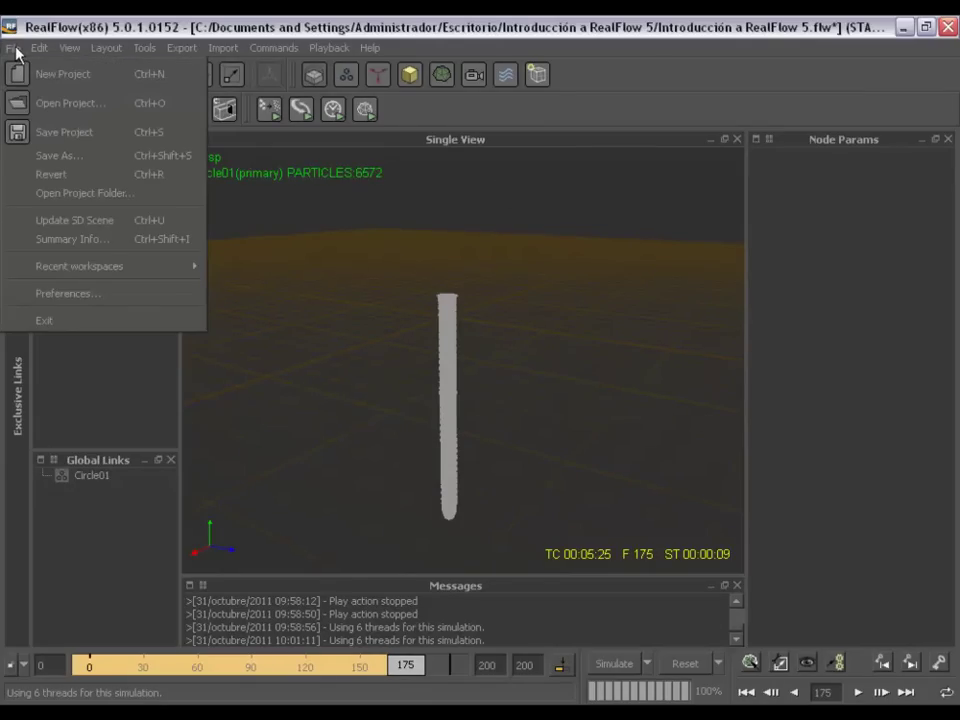
click(77, 193)
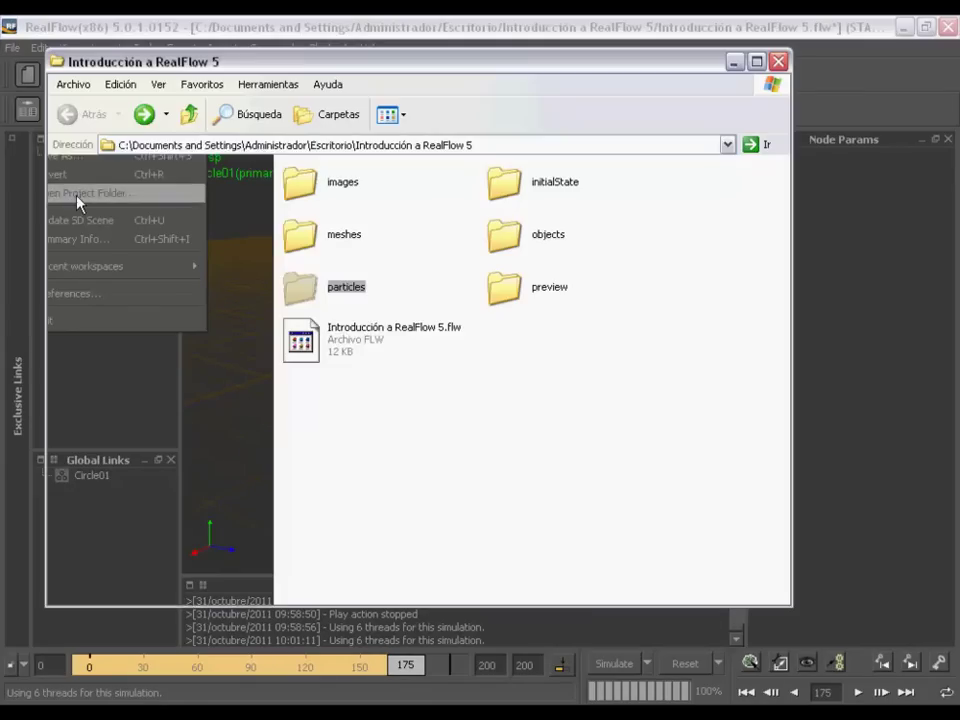
double_click(340, 288)
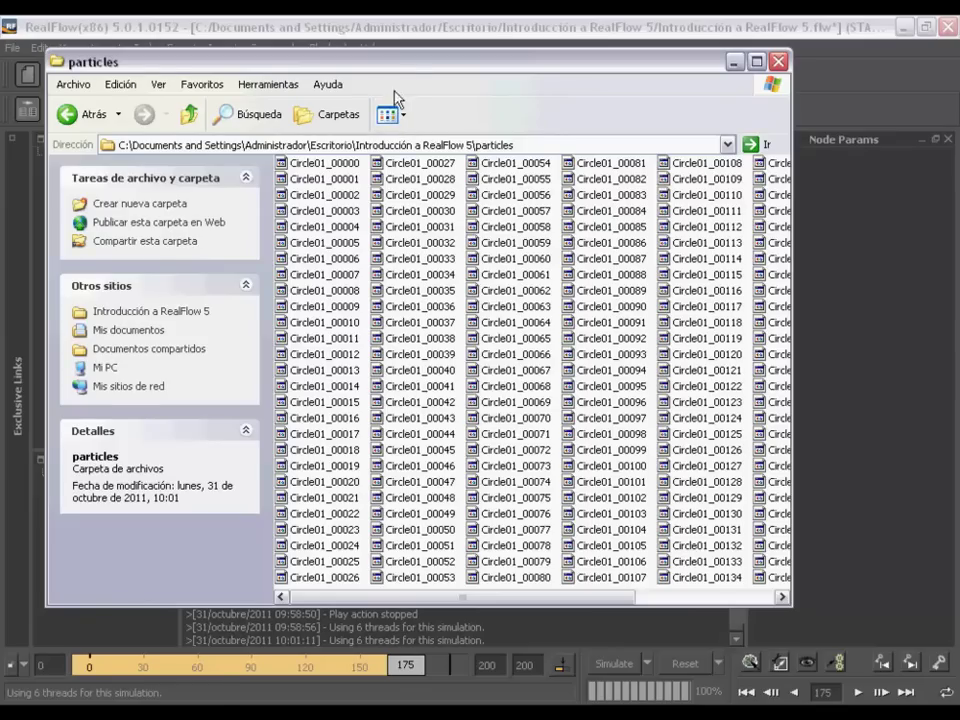
double_click(405, 68)
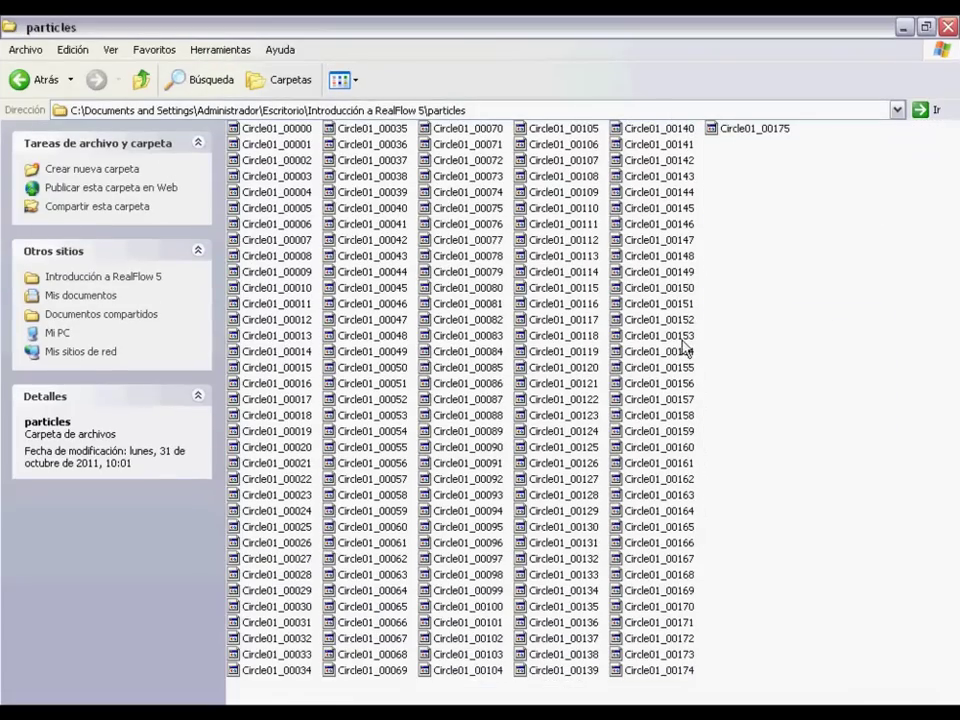
click(25, 79)
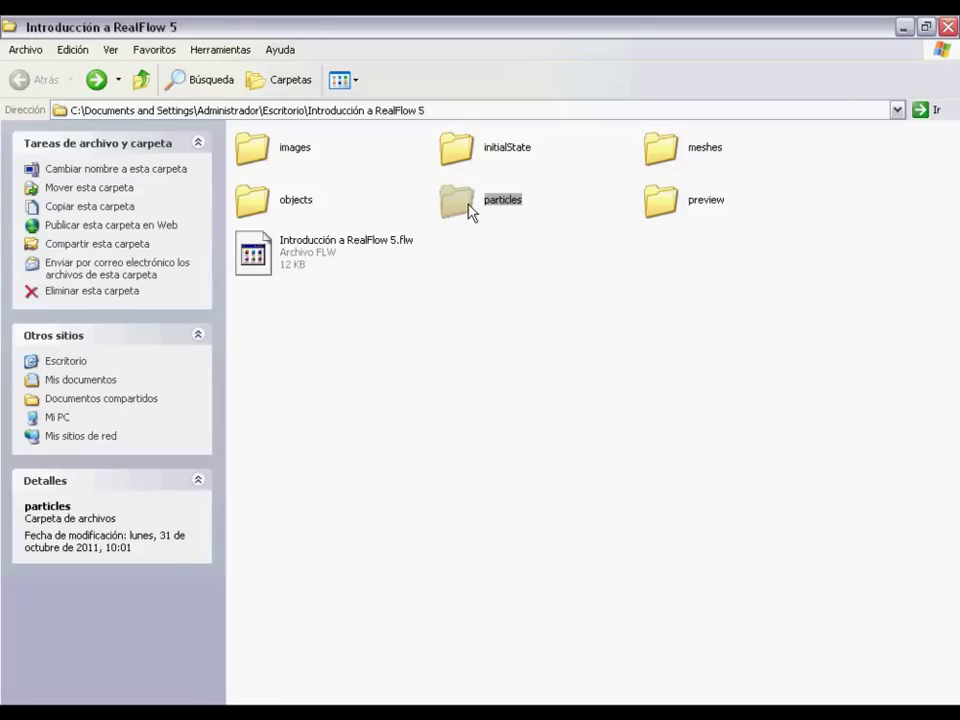
Read the particles folder's properties: 60,7 MB across 176 files.
drag(528, 443, 600, 332)
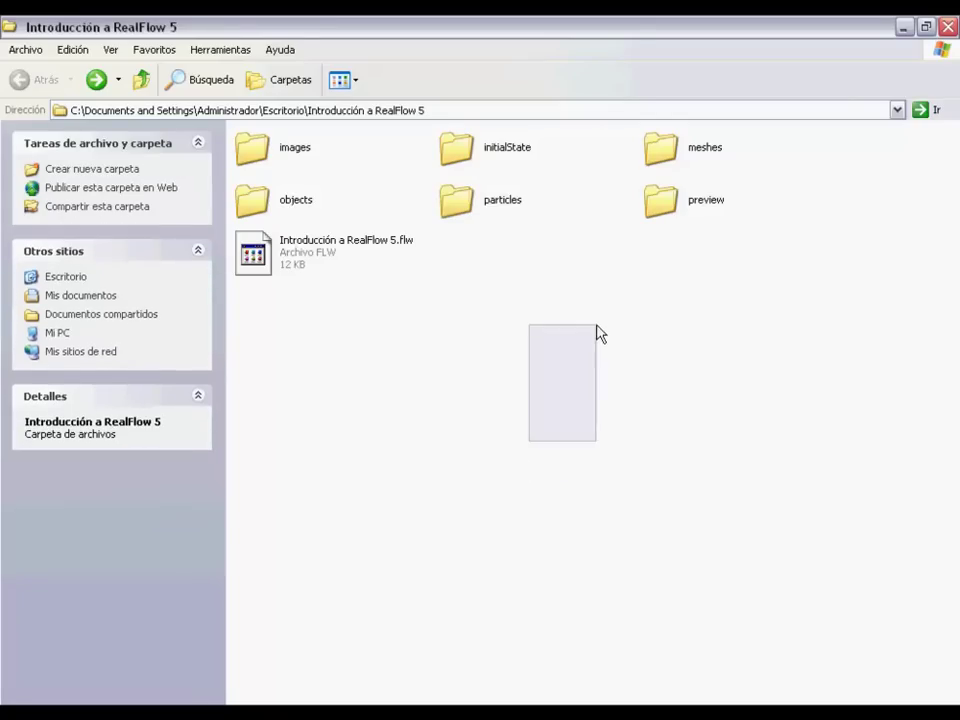
click(440, 213)
right_click(461, 193)
click(549, 515)
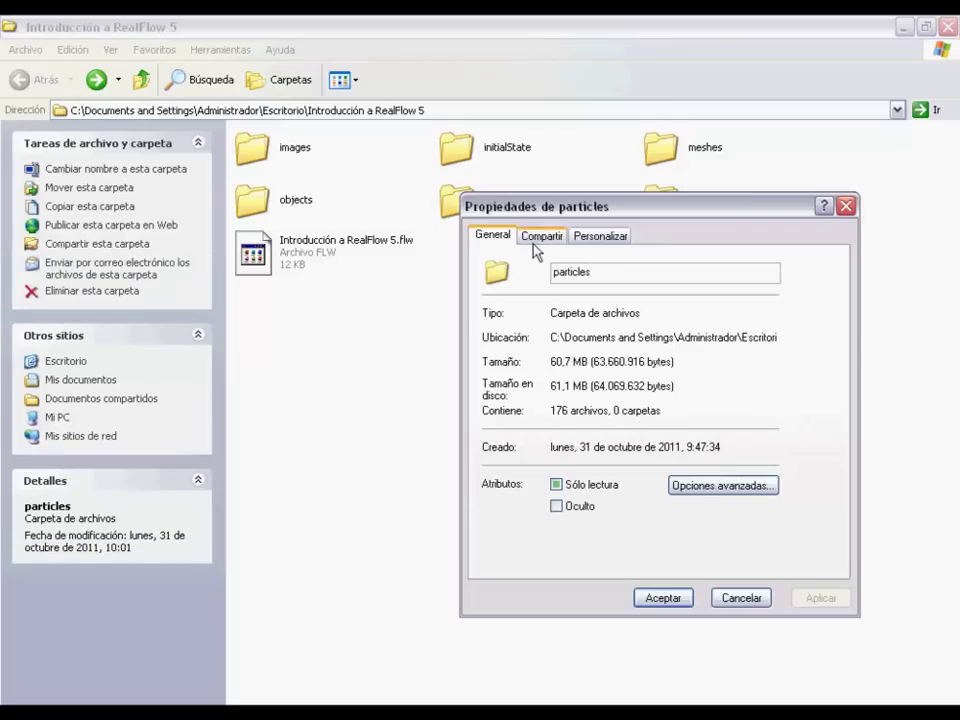
click(846, 206)
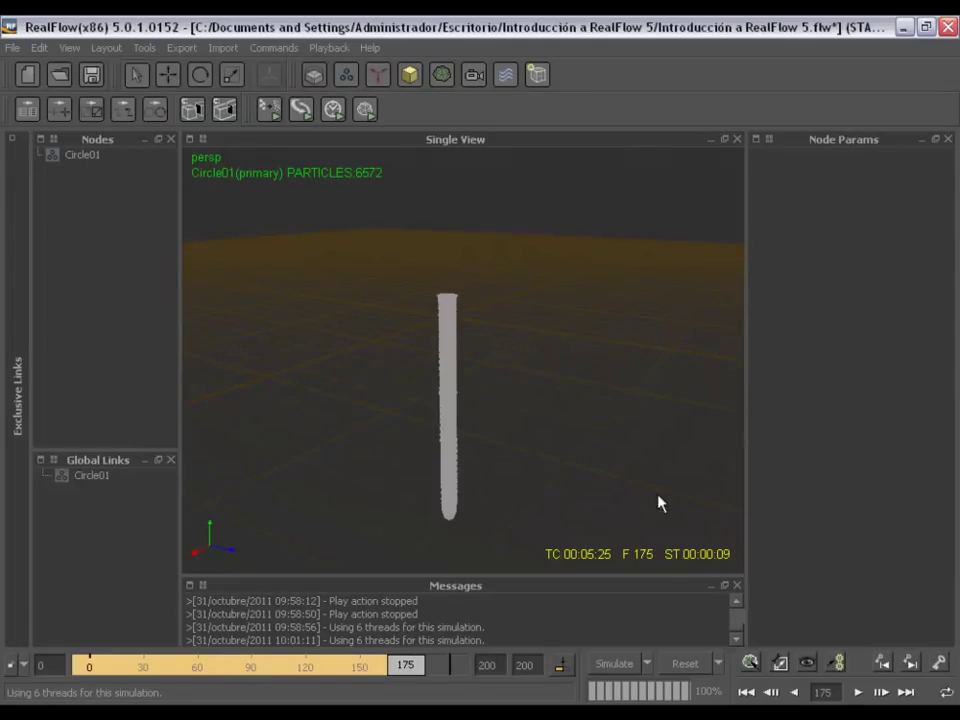
Rewind to frame 0 and play back the cached Circle01 simulation through frame 175.
click(746, 691)
click(858, 692)
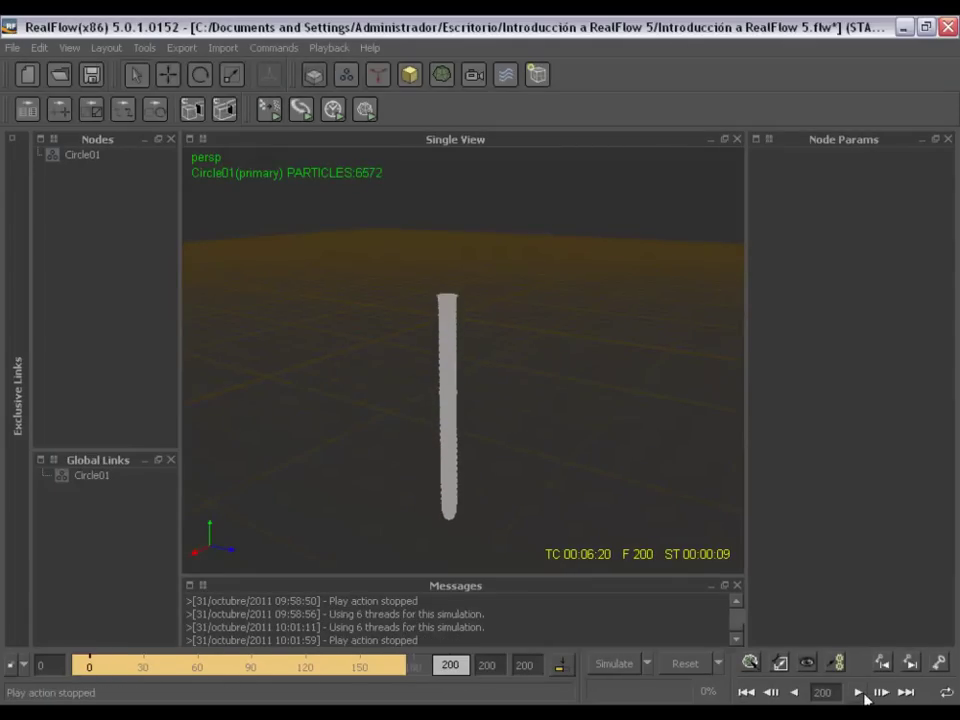
click(747, 691)
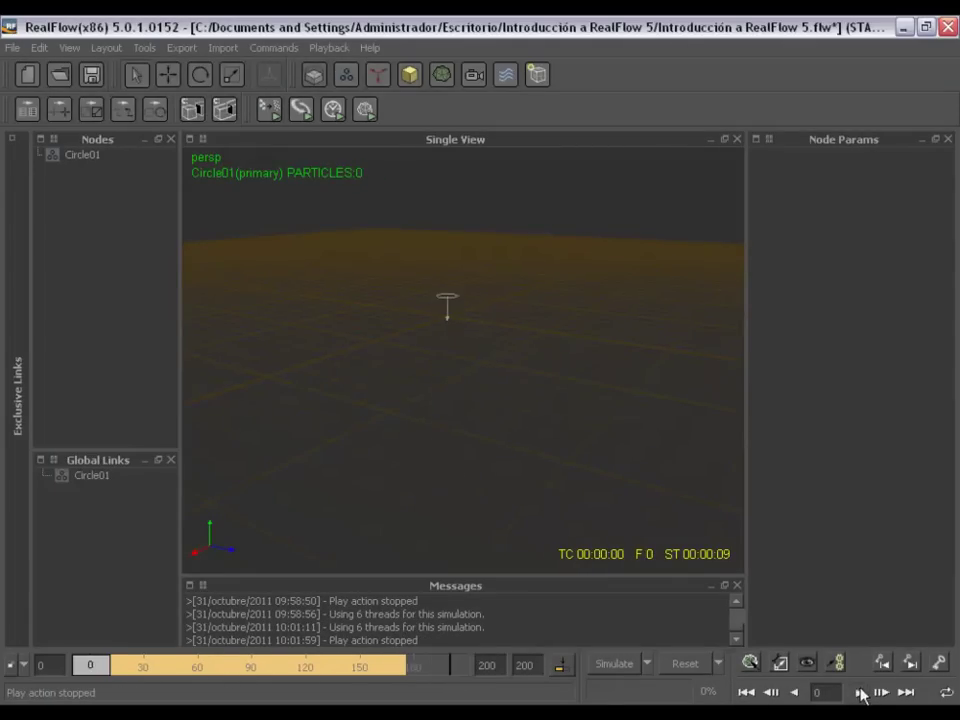
click(858, 692)
click(858, 692)
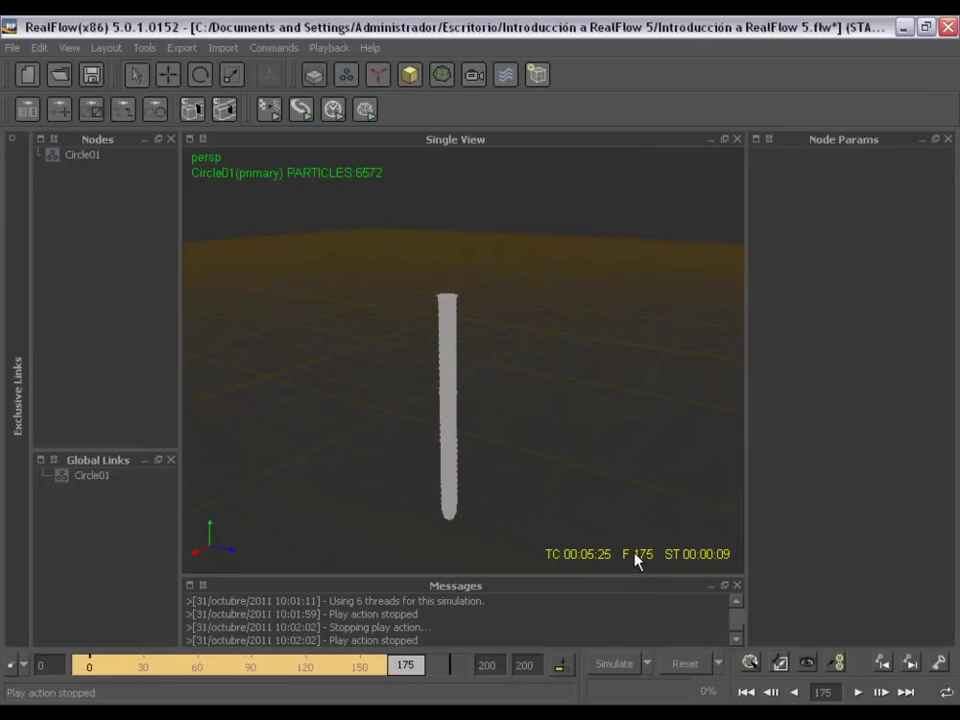
click(13, 49)
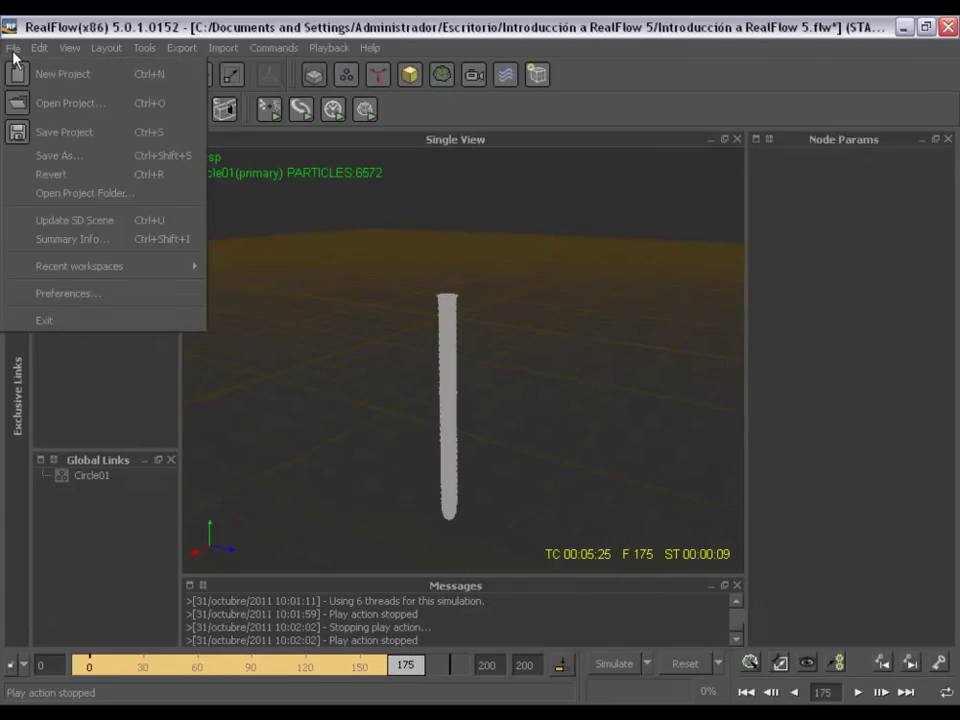
Open the maximized particles folder and select all 176 Circle01 cache files, Circle01_00000 to Circle01_00175.
click(80, 193)
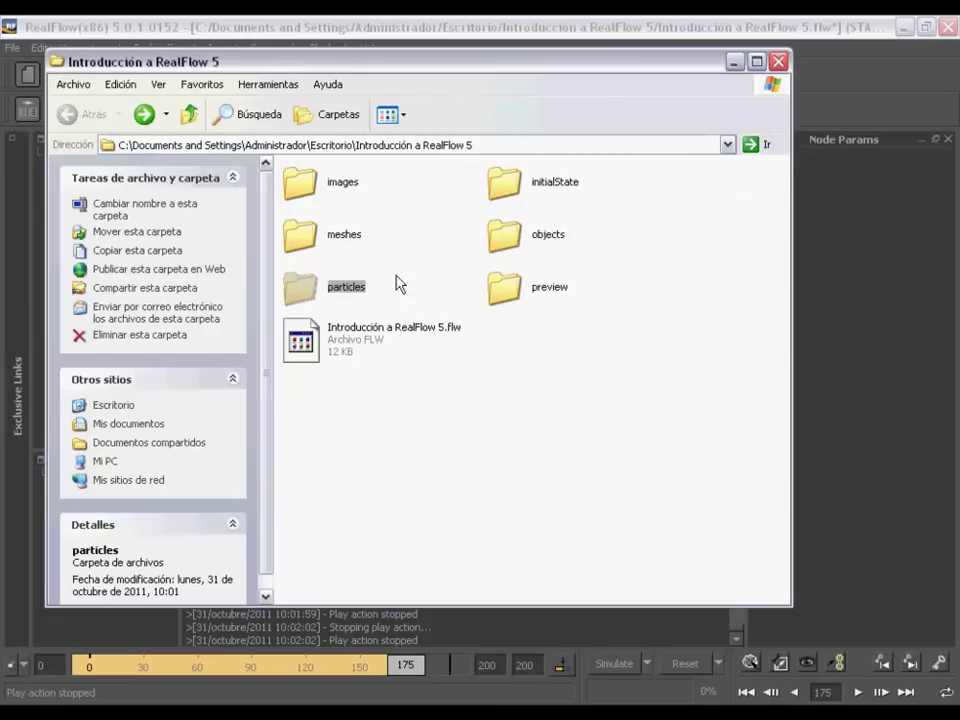
double_click(362, 284)
double_click(499, 60)
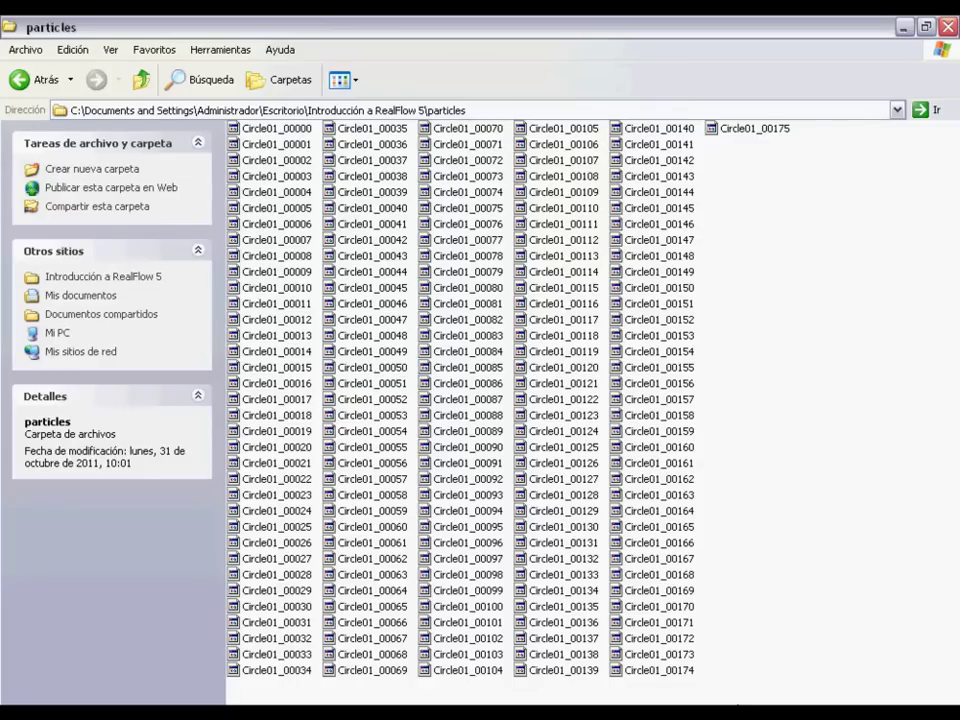
drag(790, 683, 188, 94)
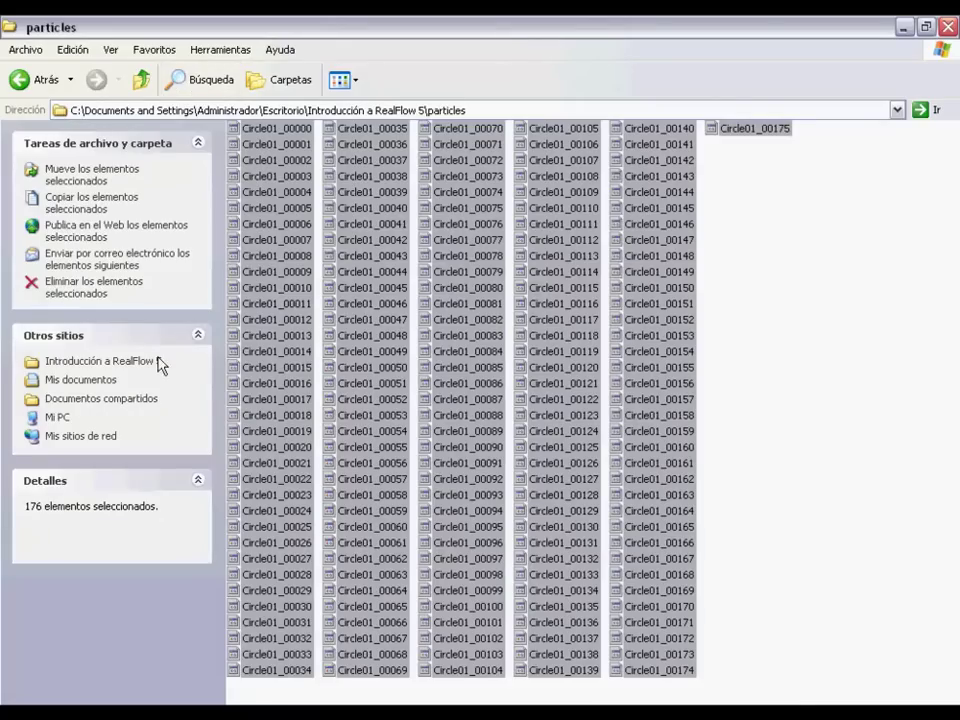
click(926, 260)
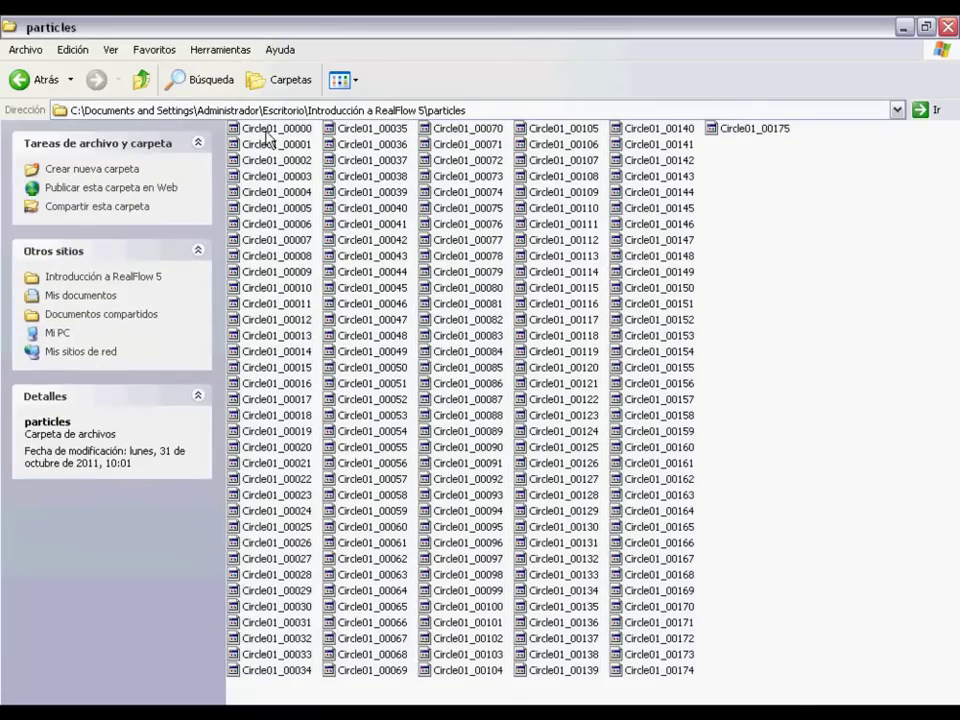